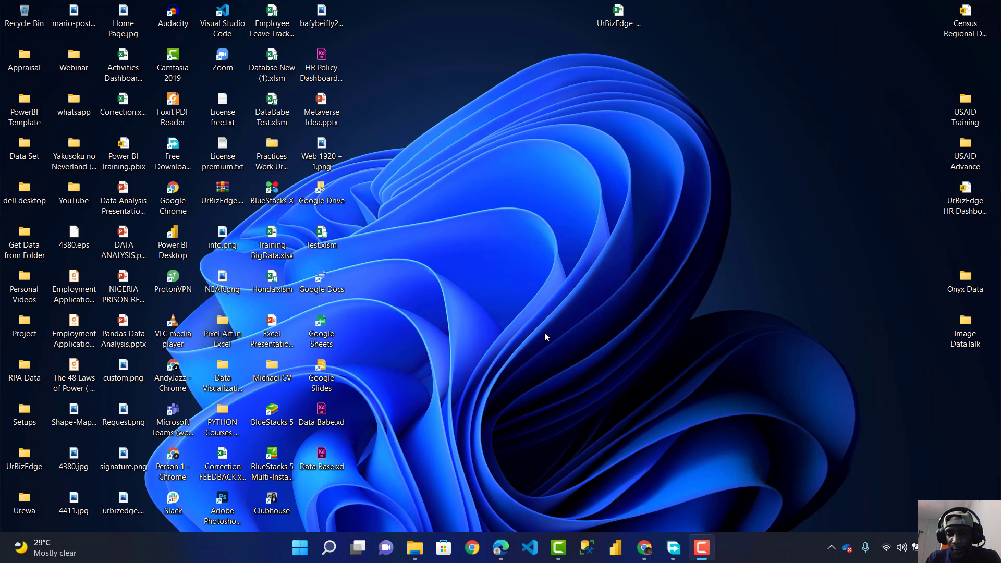
Open a new maximized Edge window and go to the Binance website
{"action": "right_click", "coordinate": [500, 547]}
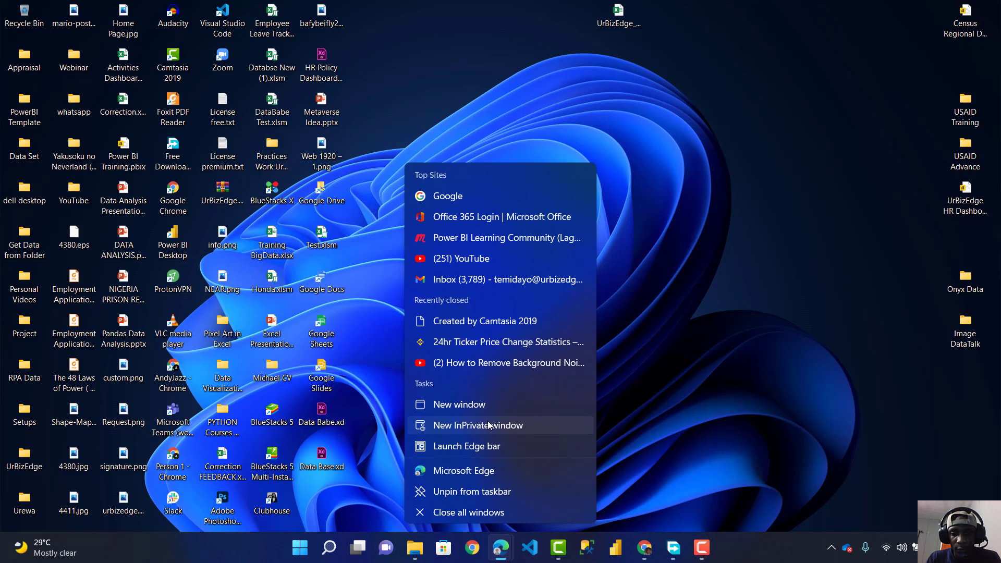
{"action": "left_click", "coordinate": [475, 472]}
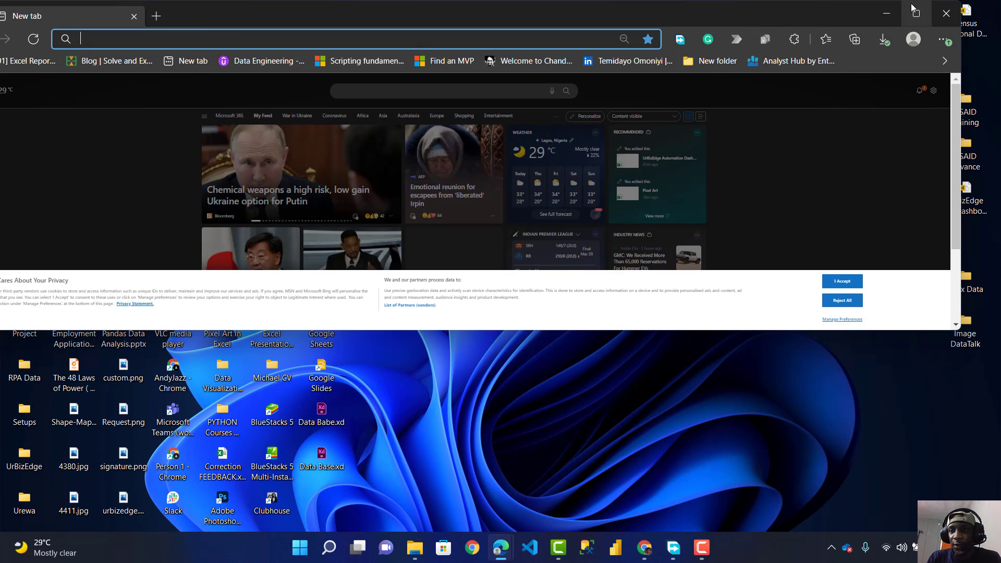
{"action": "left_click", "coordinate": [916, 13]}
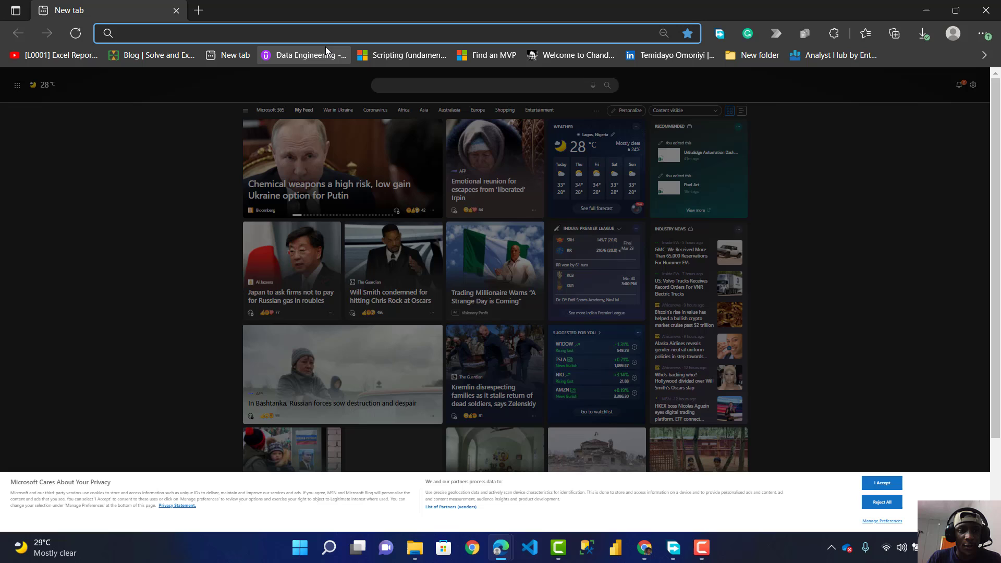
{"action": "left_click", "coordinate": [241, 33]}
{"action": "type", "text": "b"}
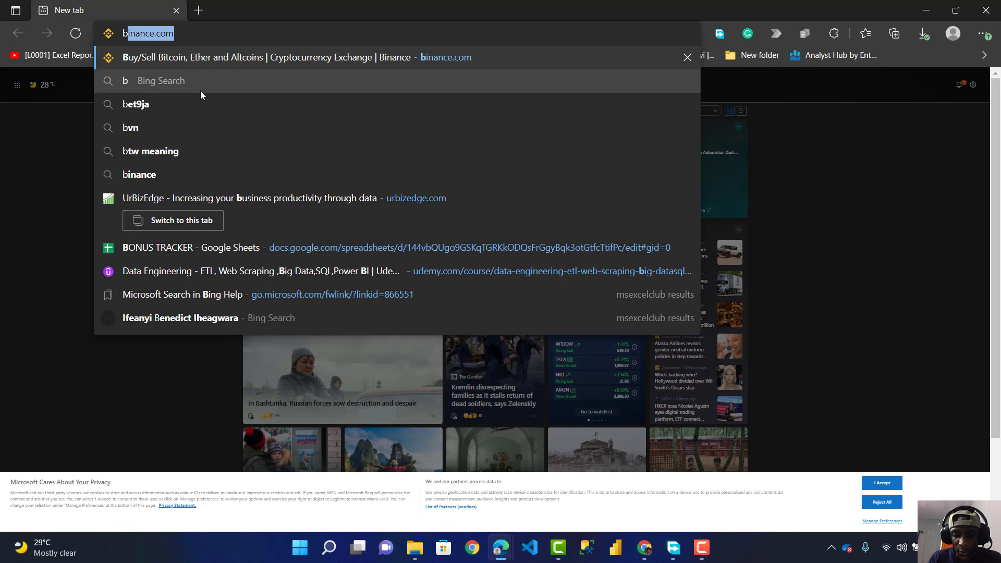
{"action": "type", "text": "in"}
{"action": "key", "text": "Return"}
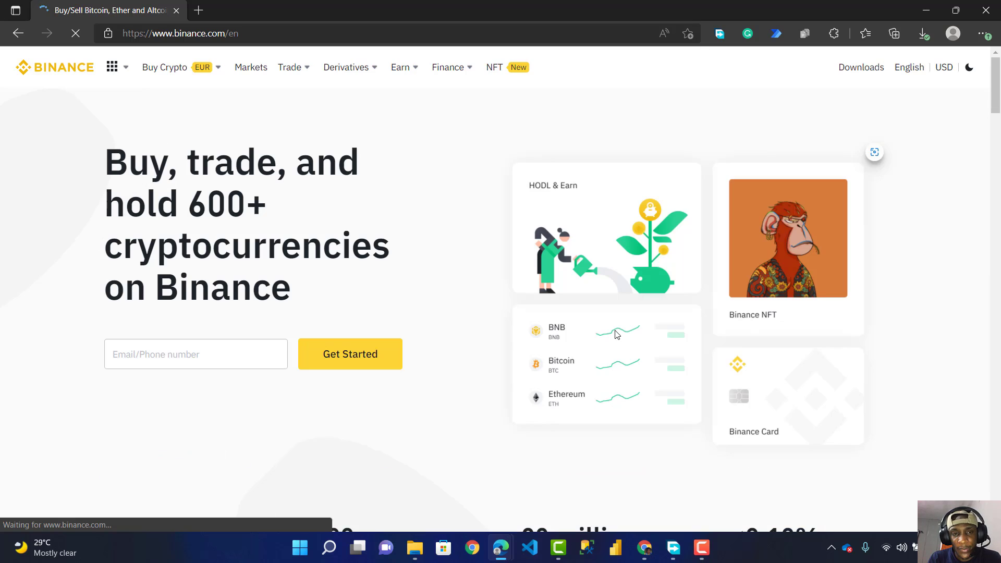
Find 'docu' on the Binance page and follow the API Documentation footer link
{"action": "key", "text": "ctrl+f"}
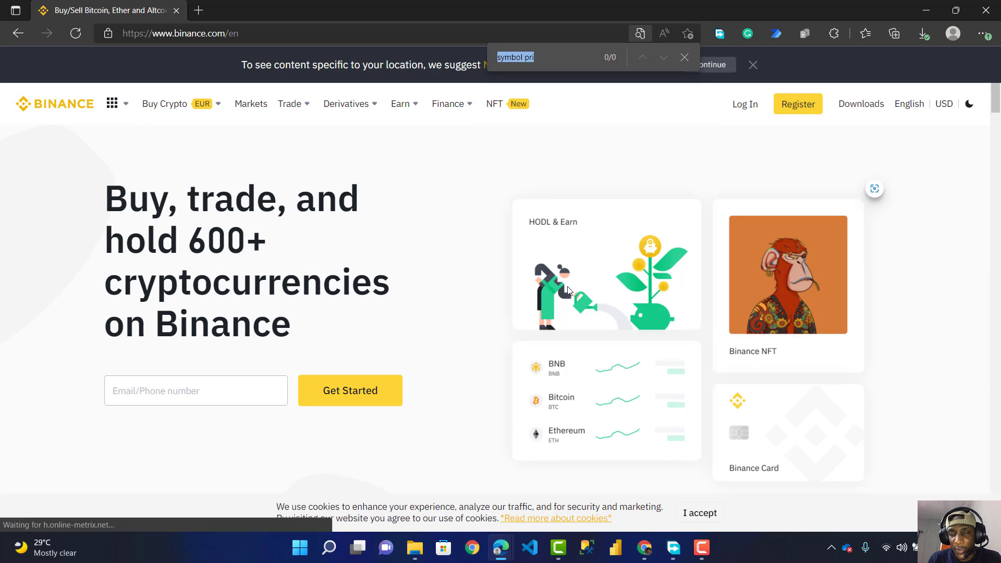
{"action": "key", "text": "BackSpace"}
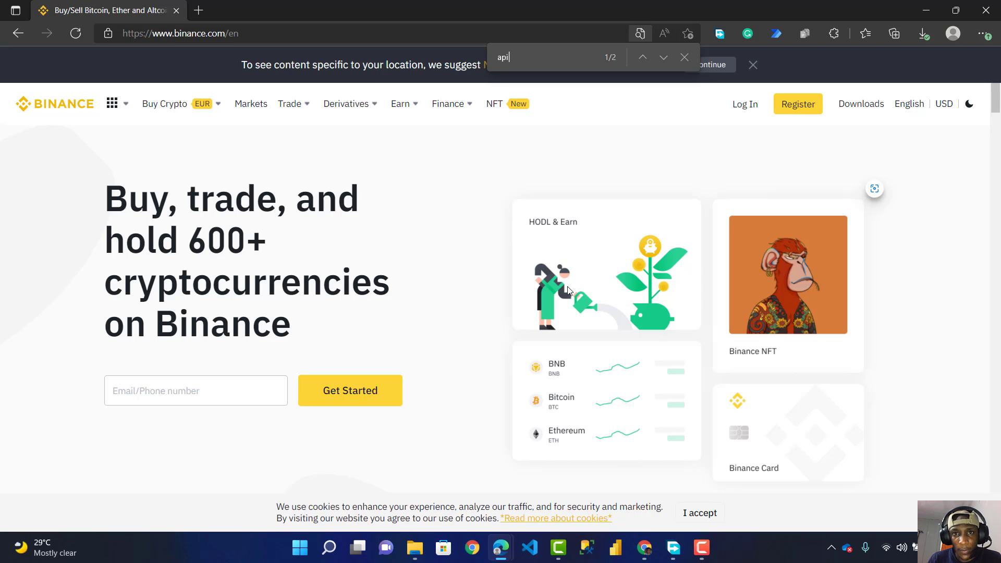
{"action": "type", "text": "a"}
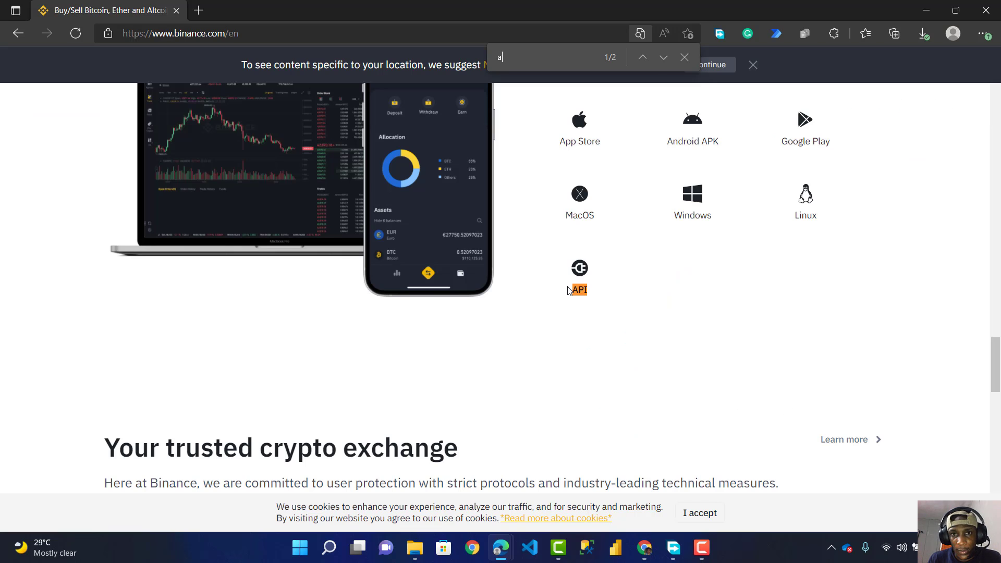
{"action": "key", "text": "BackSpace"}
{"action": "type", "text": "docu"}
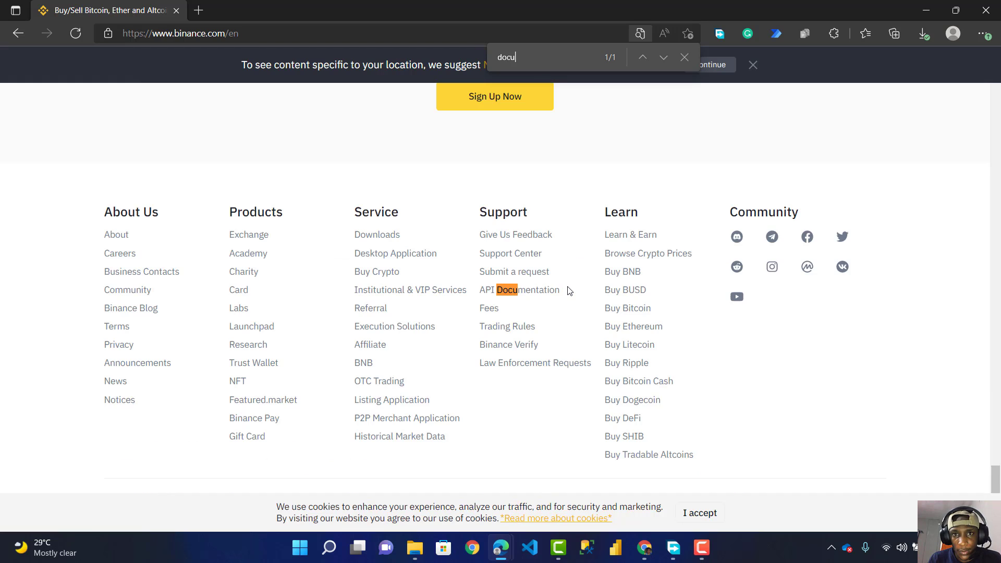
{"action": "left_click", "coordinate": [505, 291]}
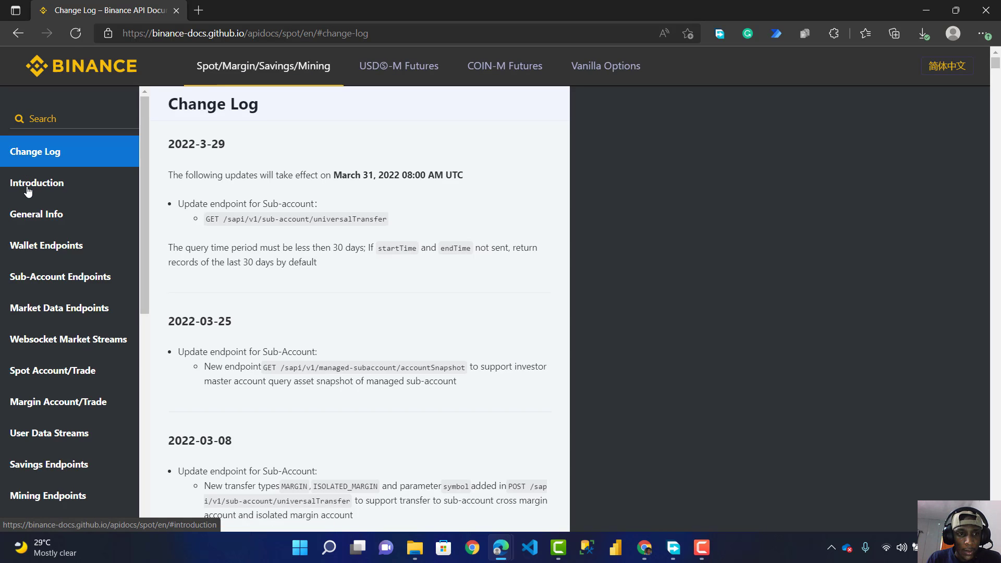
{"action": "left_click", "coordinate": [29, 219]}
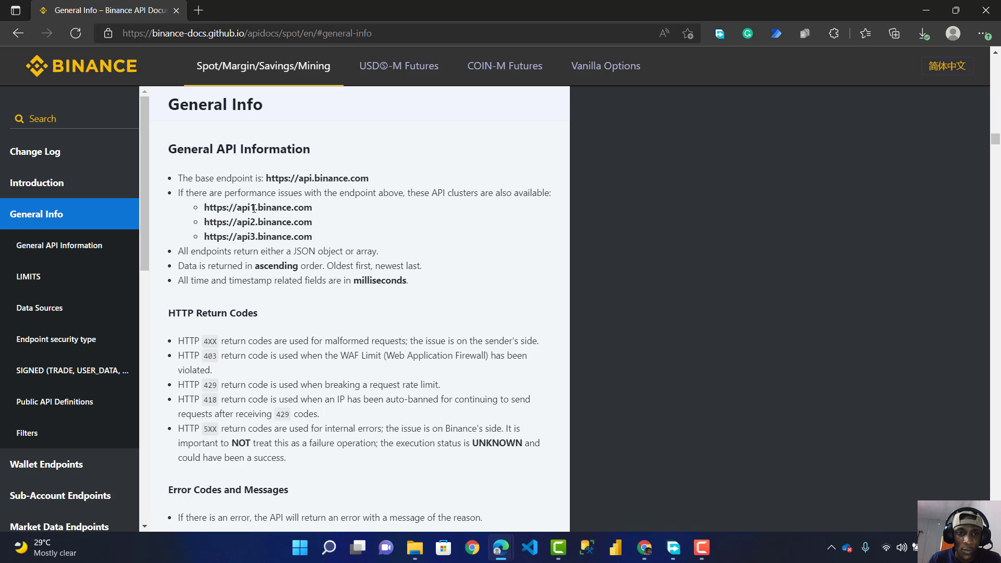
{"action": "left_click_drag", "start_coordinate": [315, 210], "coordinate": [204, 212]}
{"action": "key", "text": "ctrl+c"}
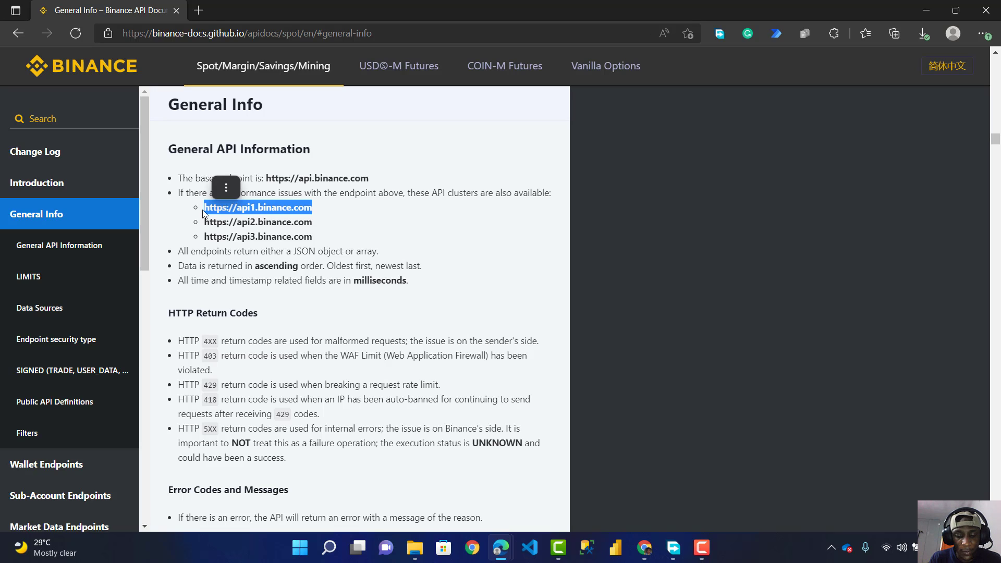
{"action": "key", "text": "super"}
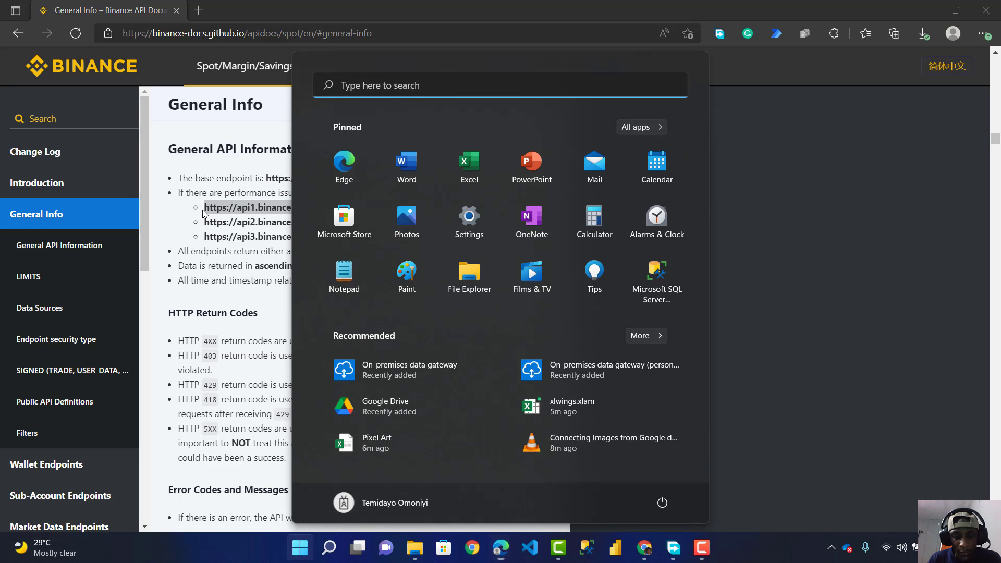
{"action": "type", "text": "note"}
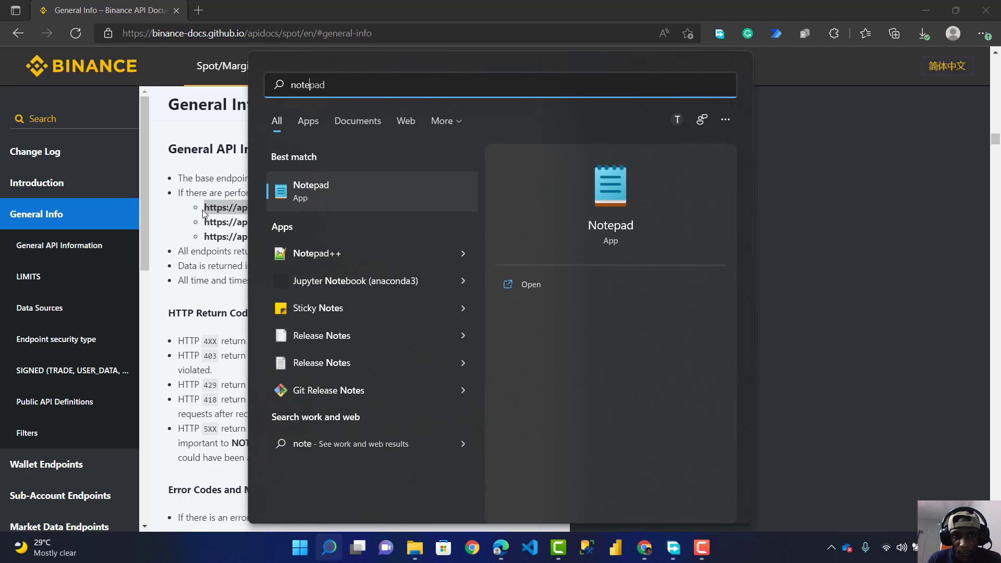
{"action": "left_click", "coordinate": [378, 204]}
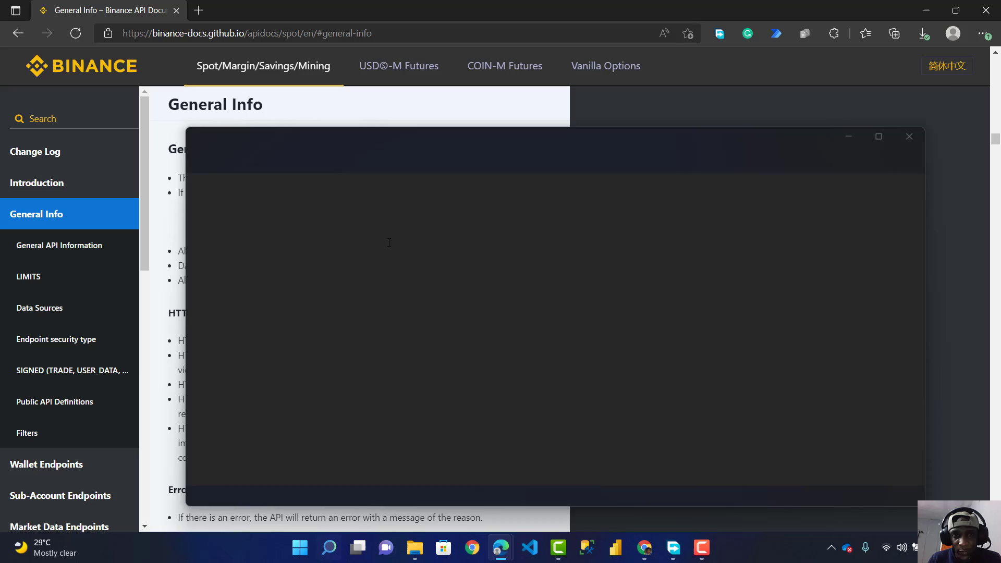
{"action": "left_click", "coordinate": [715, 546]}
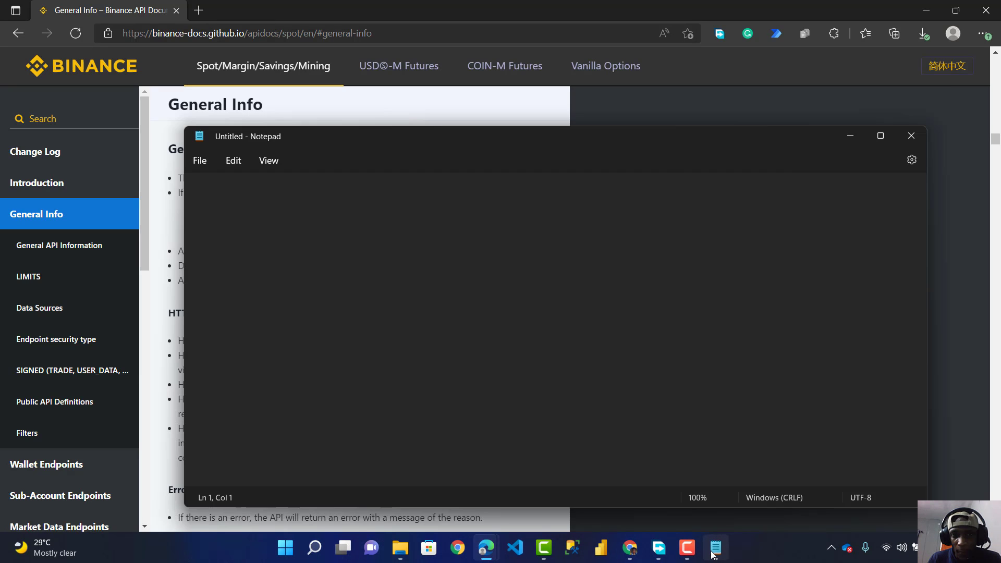
{"action": "key", "text": "ctrl+v"}
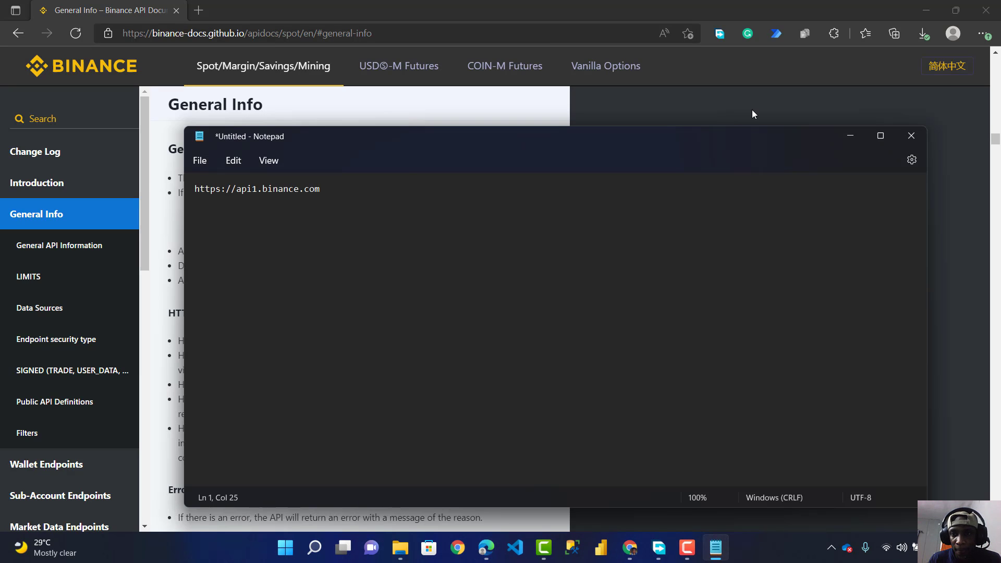
{"action": "left_click_drag", "start_coordinate": [827, 137], "coordinate": [901, 152]}
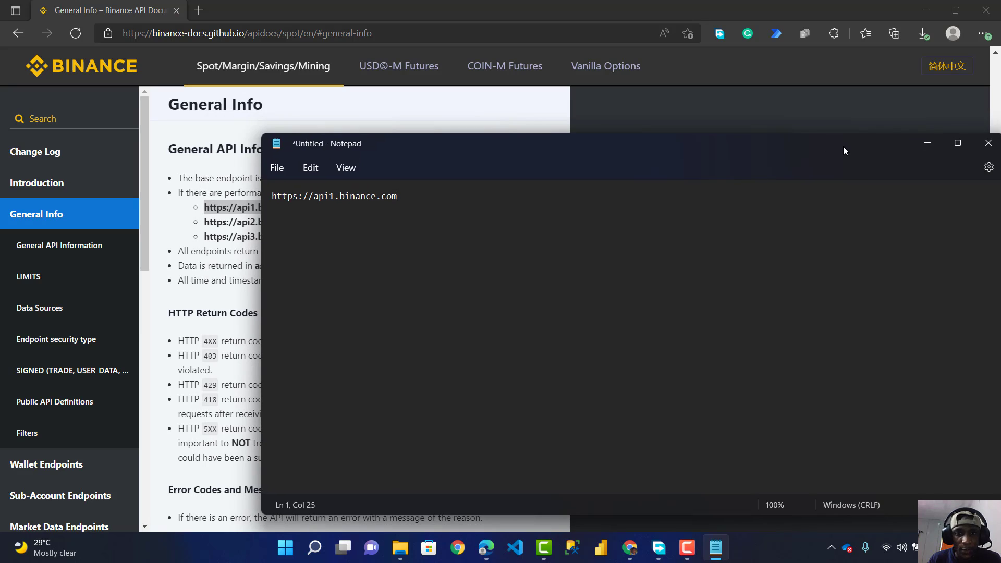
{"action": "left_click", "coordinate": [628, 94]}
{"action": "left_click", "coordinate": [398, 227]}
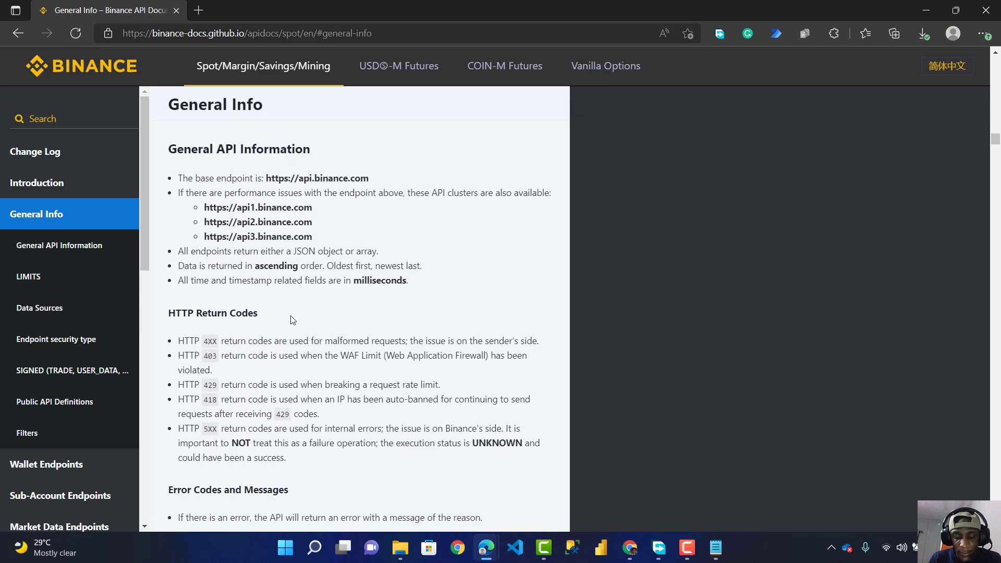
Find the Symbol Price Ticker endpoint and append /api/v3/ticker/price to the note's address
{"action": "key", "text": "ctrl+f"}
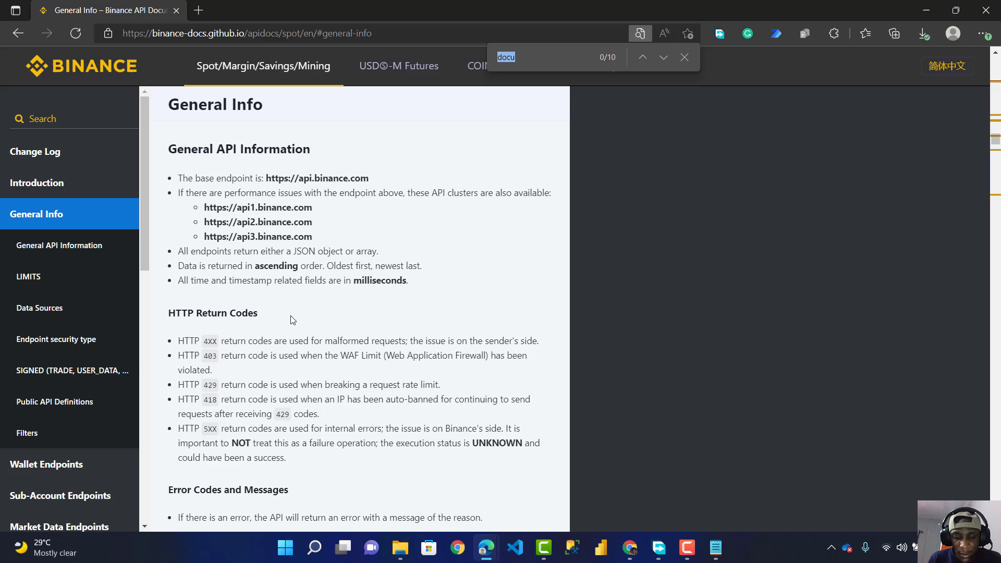
{"action": "type", "text": "symb"}
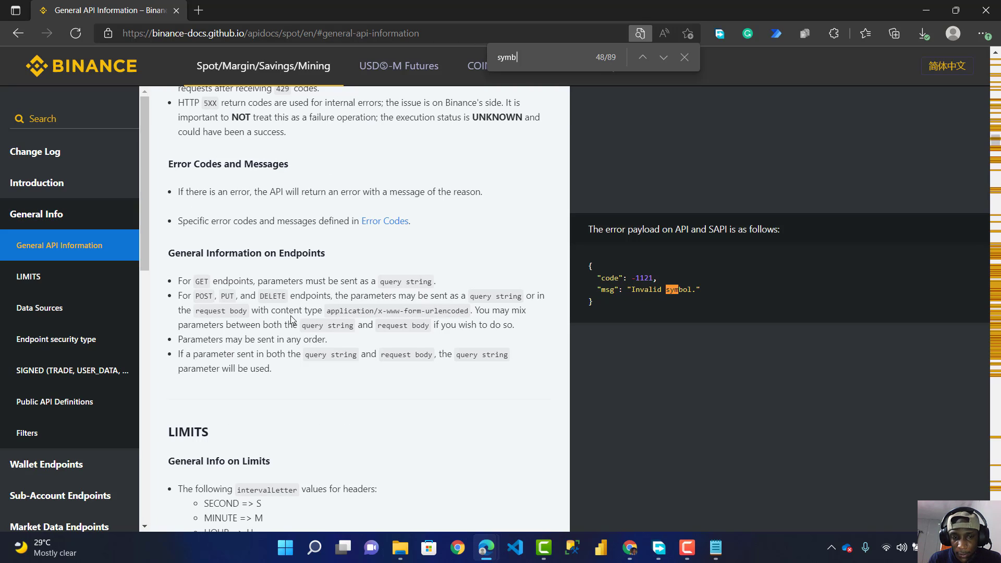
{"action": "type", "text": "ol pri"}
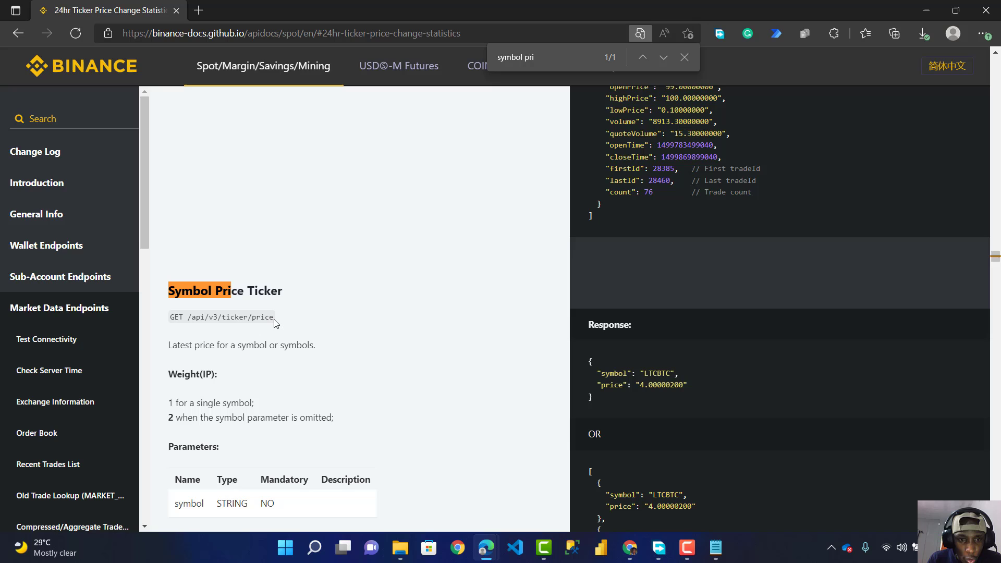
{"action": "left_click_drag", "start_coordinate": [274, 320], "coordinate": [188, 322]}
{"action": "key", "text": "ctrl+c"}
{"action": "key", "text": "alt+Tab"}
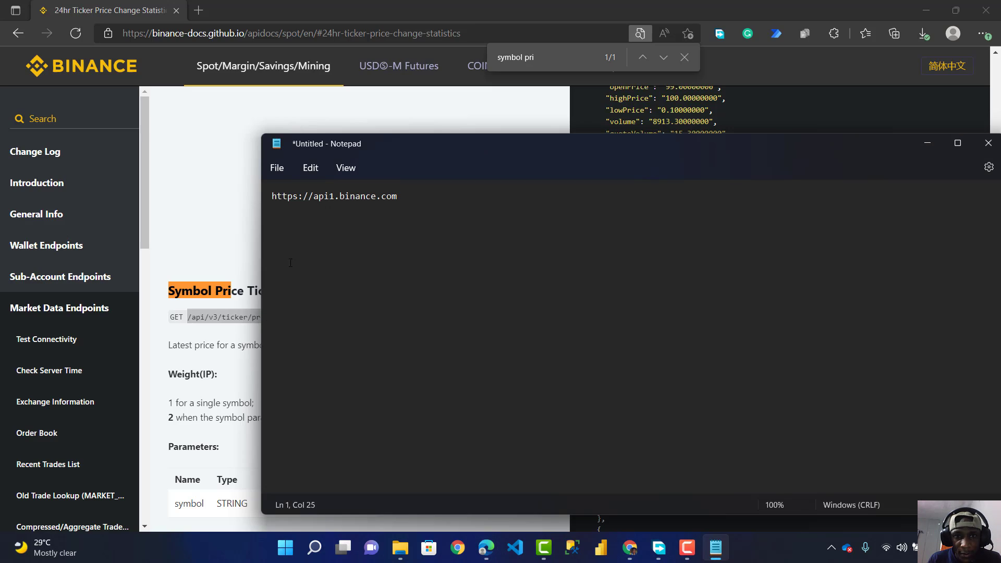
{"action": "key", "text": "ctrl+v"}
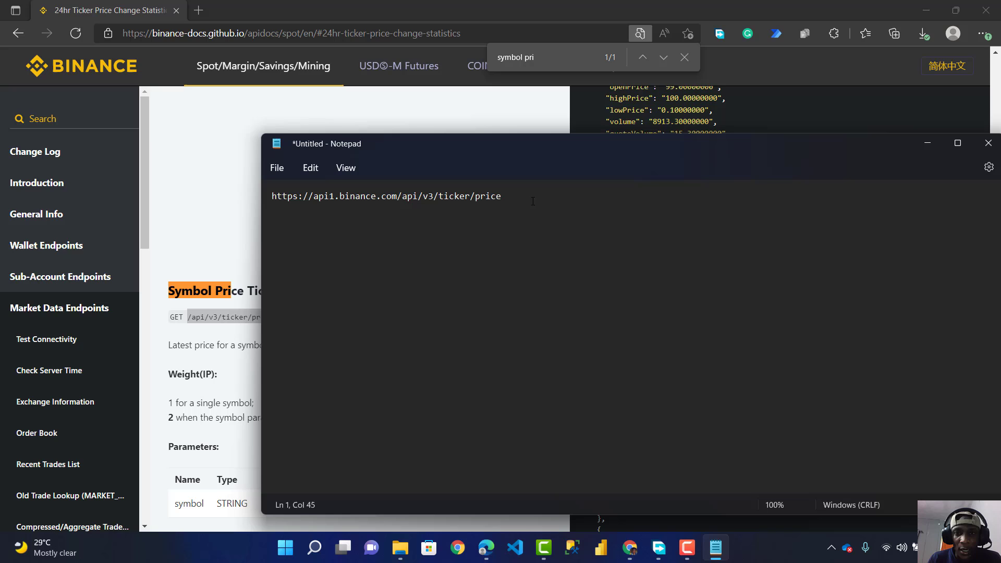
{"action": "left_click_drag", "start_coordinate": [526, 200], "coordinate": [273, 199]}
{"action": "key", "text": "ctrl+c"}
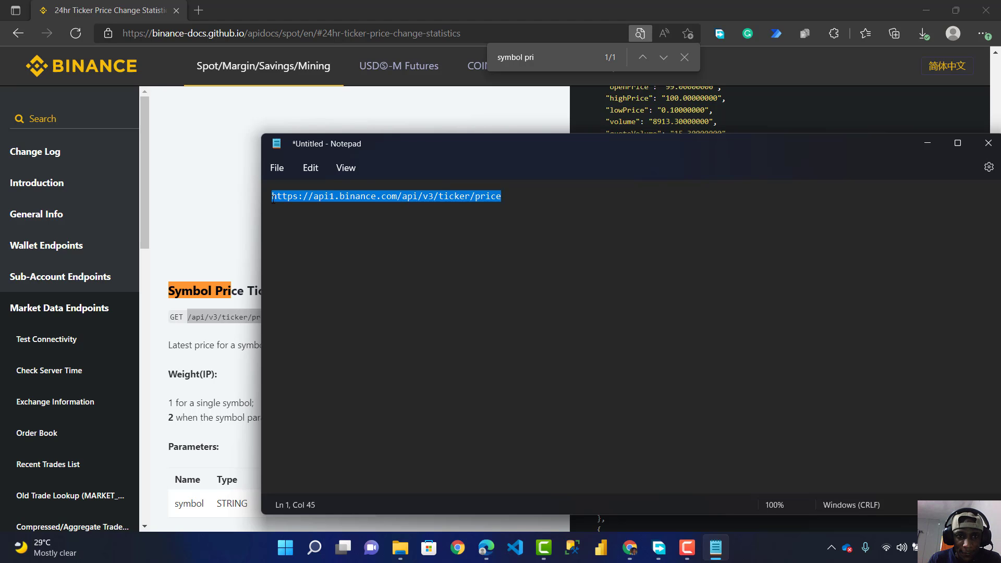
Launch Excel and create a blank workbook
{"action": "key", "text": "super"}
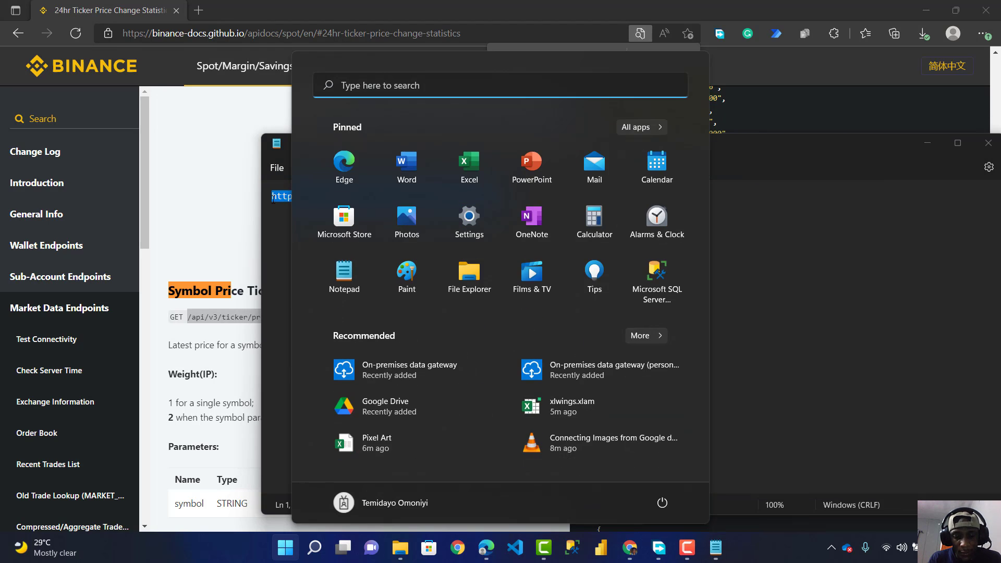
{"action": "type", "text": "excel"}
{"action": "left_click", "coordinate": [296, 201]}
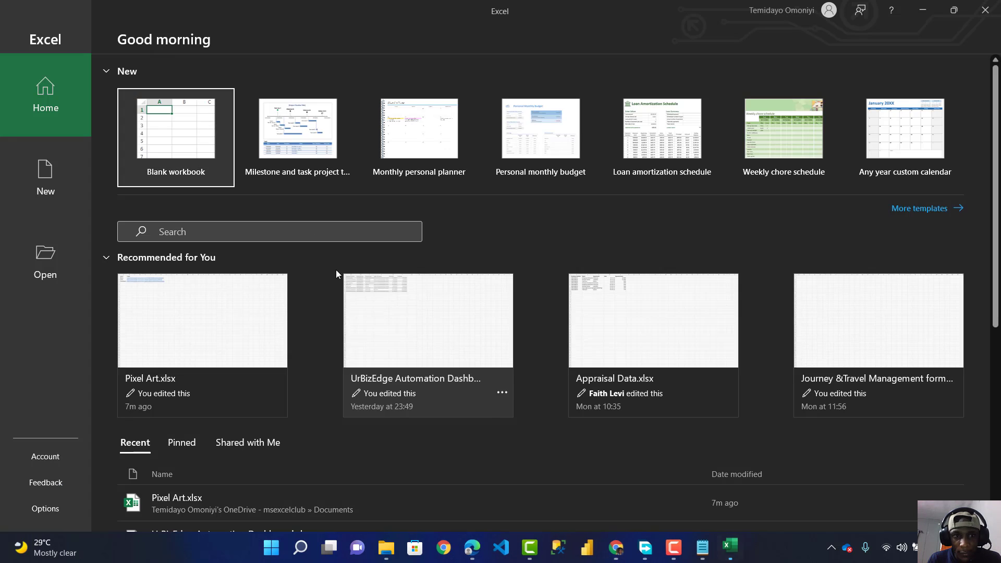
{"action": "left_click", "coordinate": [196, 146]}
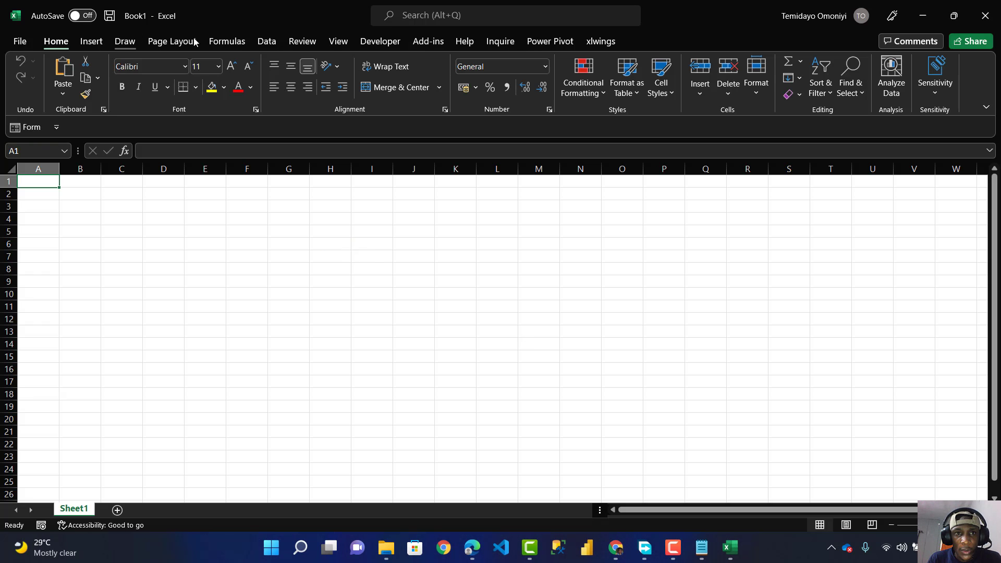
{"action": "left_click", "coordinate": [269, 44]}
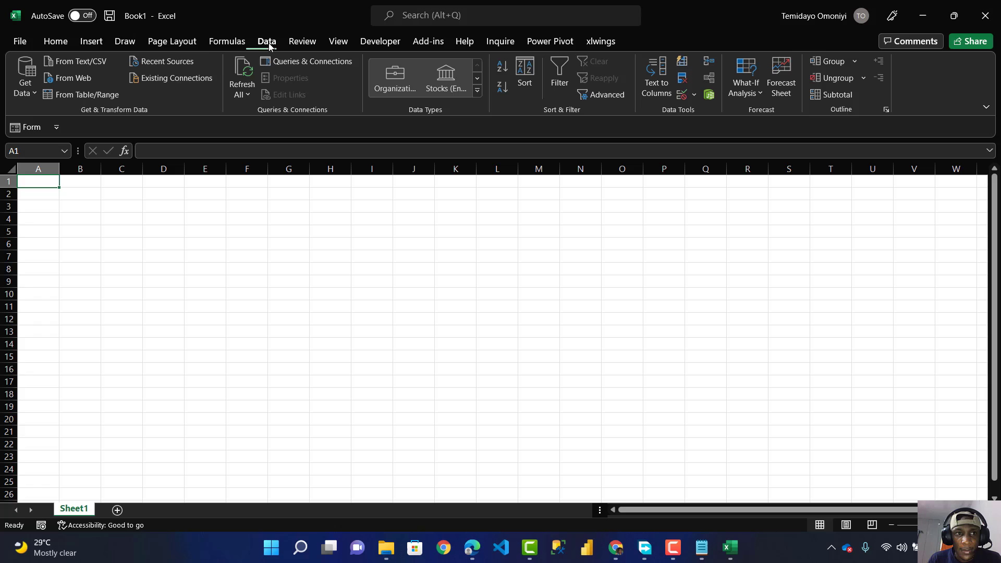
{"action": "left_click", "coordinate": [86, 79]}
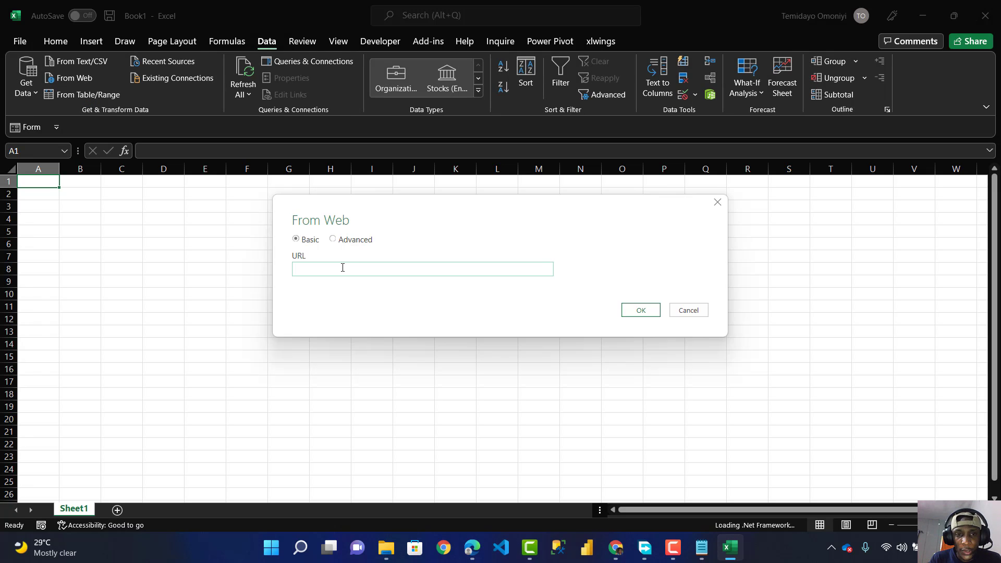
{"action": "key", "text": "ctrl+v"}
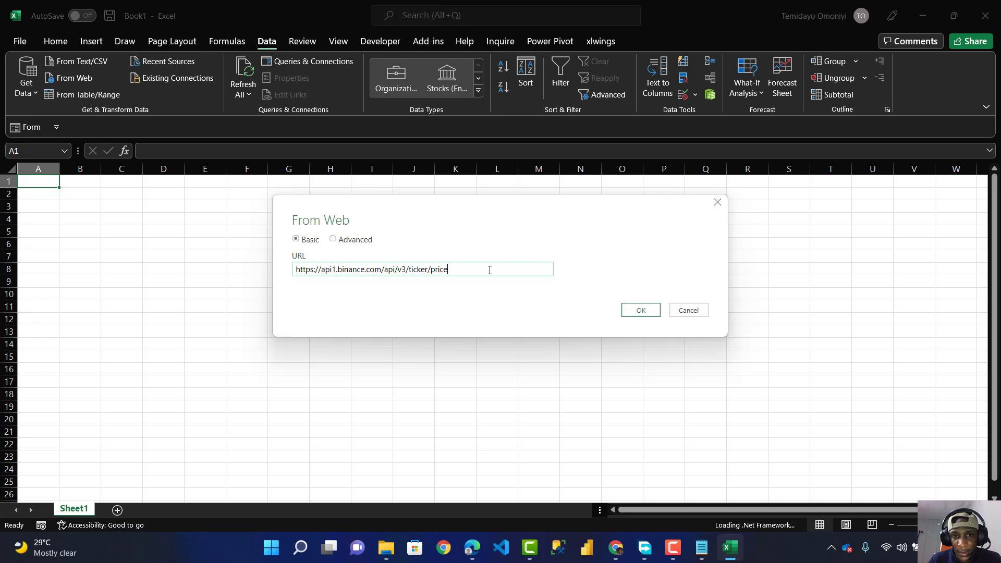
{"action": "left_click", "coordinate": [640, 310]}
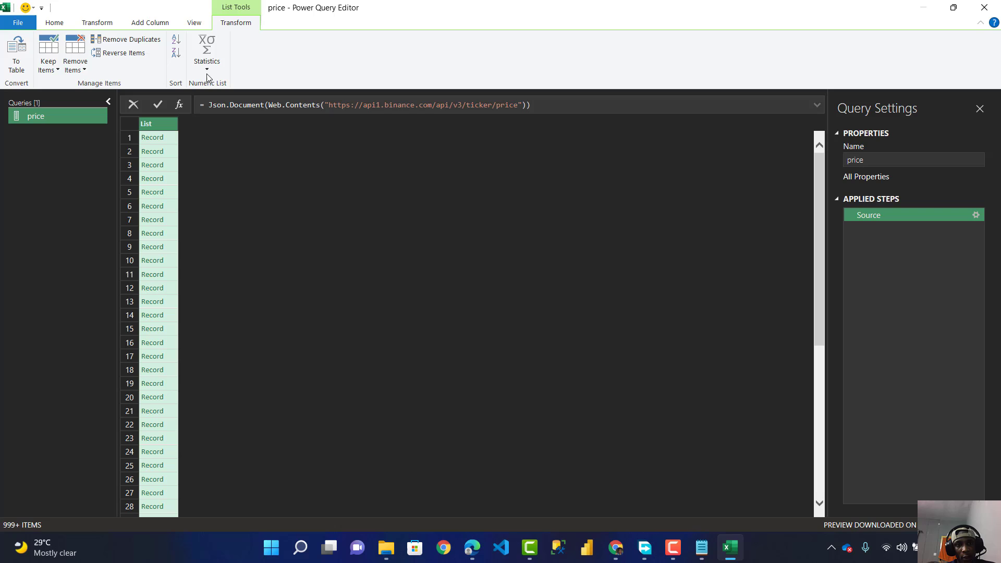
Convert the record list to a table and expand it into symbol and price columns
{"action": "left_click", "coordinate": [16, 54]}
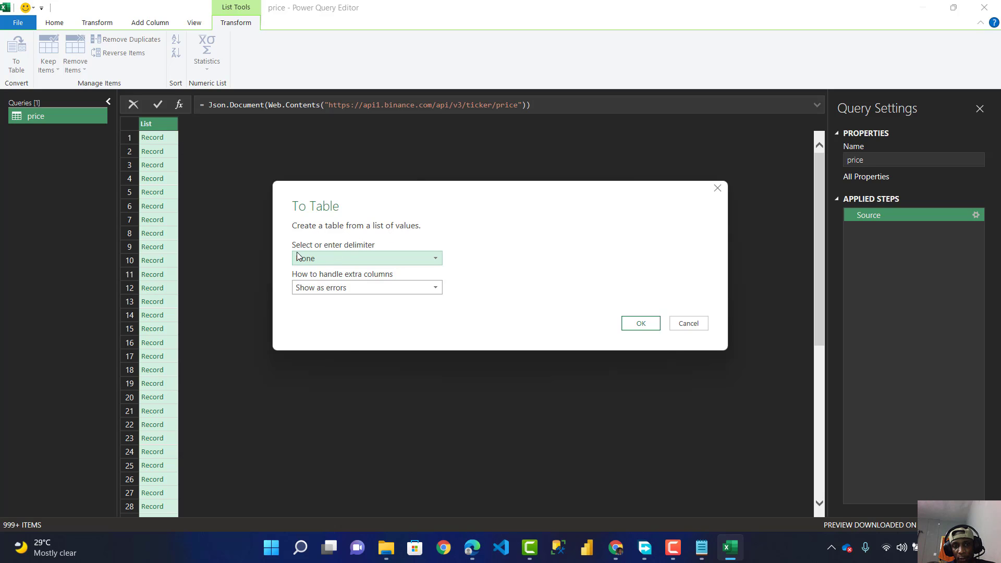
{"action": "left_click", "coordinate": [640, 326]}
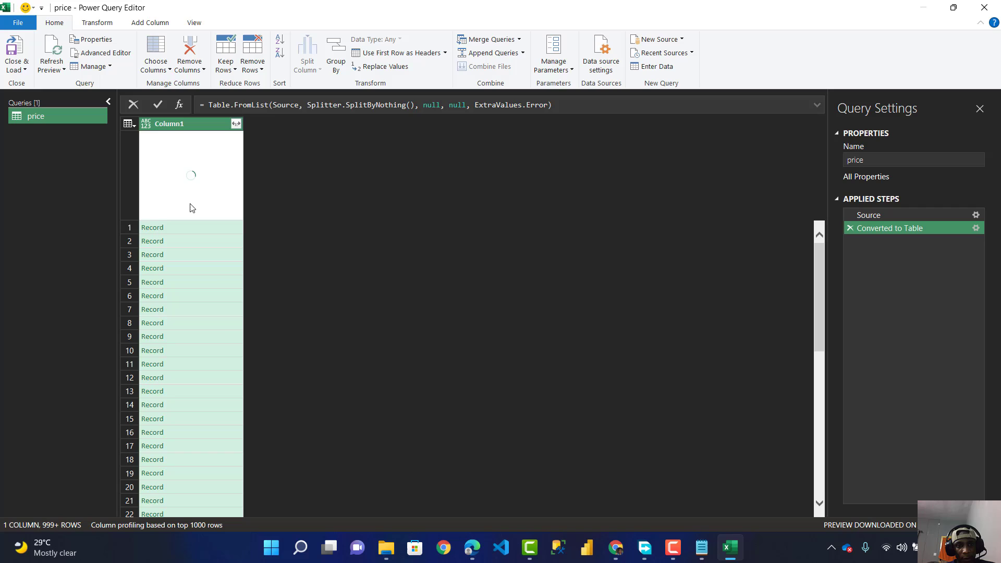
{"action": "left_click", "coordinate": [236, 125]}
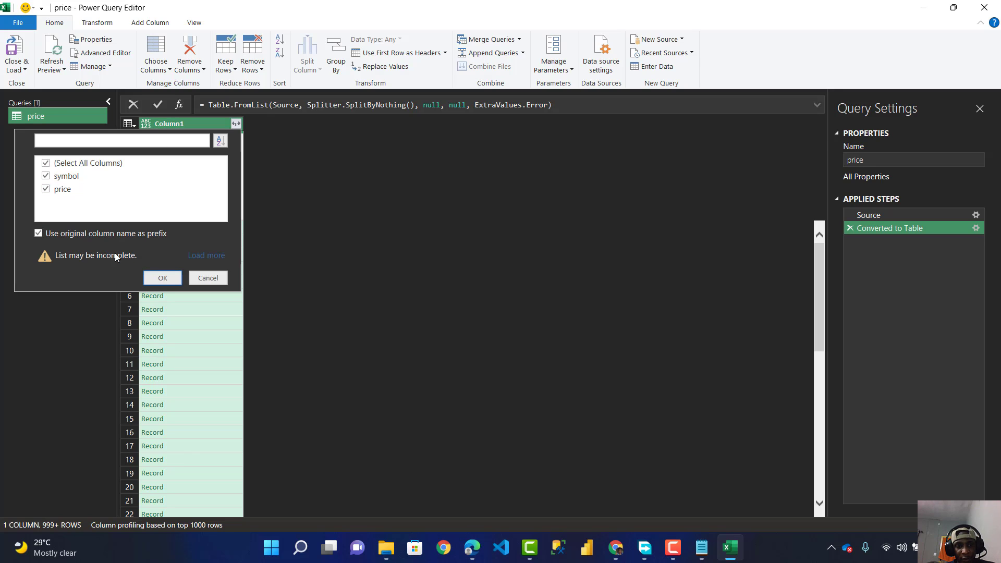
{"action": "left_click", "coordinate": [162, 278]}
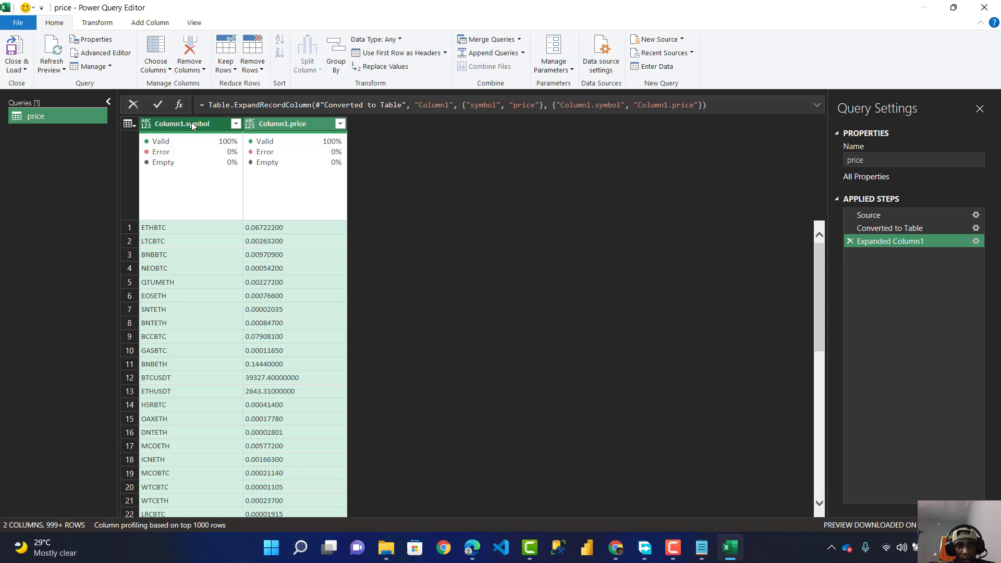
Rename the Column1.symbol and Column1.price headers to Symbol and Price
{"action": "double_click", "coordinate": [198, 123]}
{"action": "left_click", "coordinate": [192, 125]}
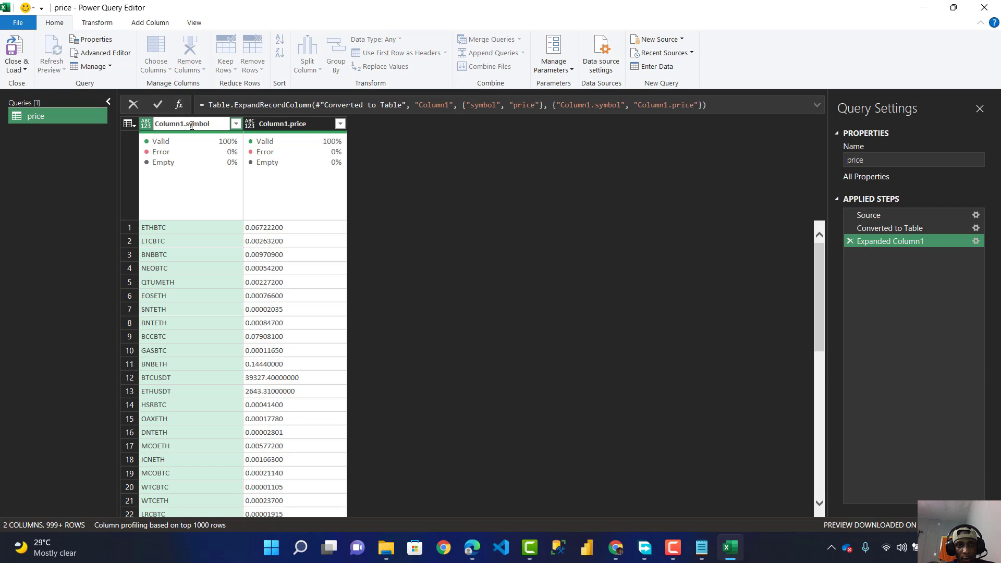
{"action": "key", "text": "BackSpace"}
{"action": "key", "text": "BackSpace"}
{"action": "key", "text": "BackSpace"}
{"action": "key", "text": "BackSpace"}
{"action": "key", "text": "BackSpace"}
{"action": "key", "text": "BackSpace"}
{"action": "key", "text": "BackSpace"}
{"action": "key", "text": "BackSpace"}
{"action": "key", "text": "BackSpace"}
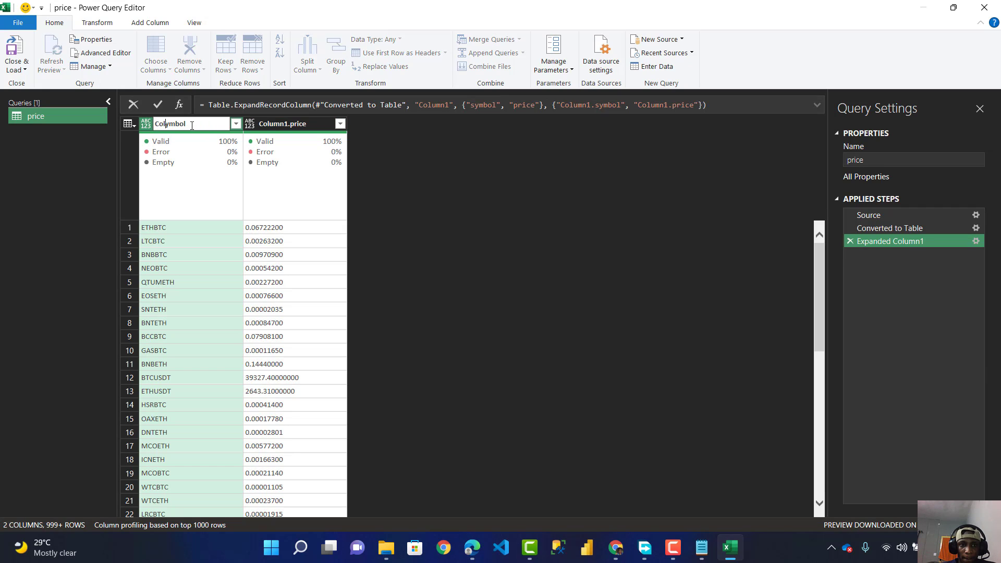
{"action": "type", "text": "S"}
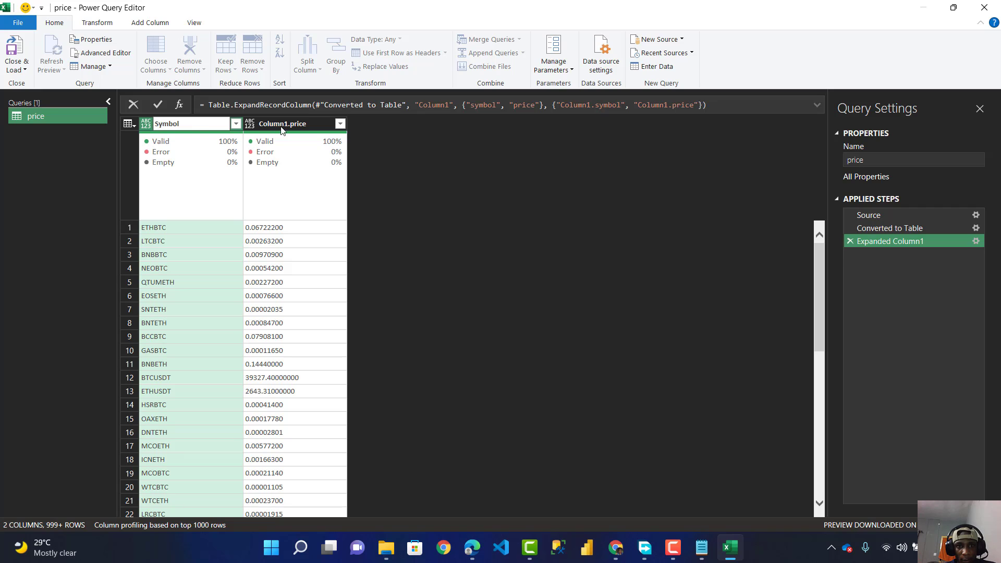
{"action": "double_click", "coordinate": [288, 126]}
{"action": "left_click", "coordinate": [294, 124]}
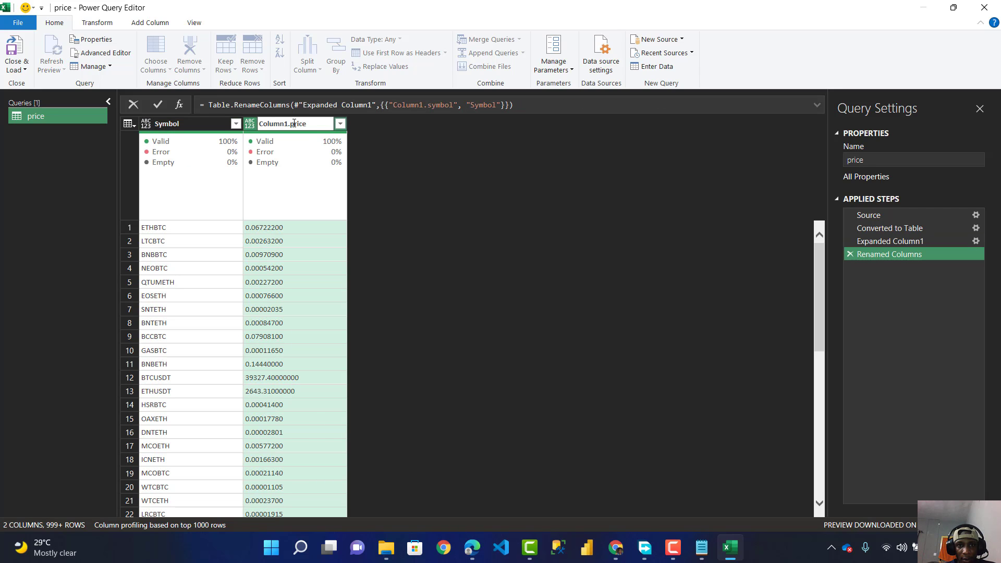
{"action": "key", "text": "BackSpace"}
{"action": "key", "text": "BackSpace"}
{"action": "key", "text": "BackSpace"}
{"action": "key", "text": "BackSpace"}
{"action": "key", "text": "BackSpace"}
{"action": "key", "text": "BackSpace"}
{"action": "key", "text": "BackSpace"}
{"action": "key", "text": "BackSpace"}
{"action": "key", "text": "BackSpace"}
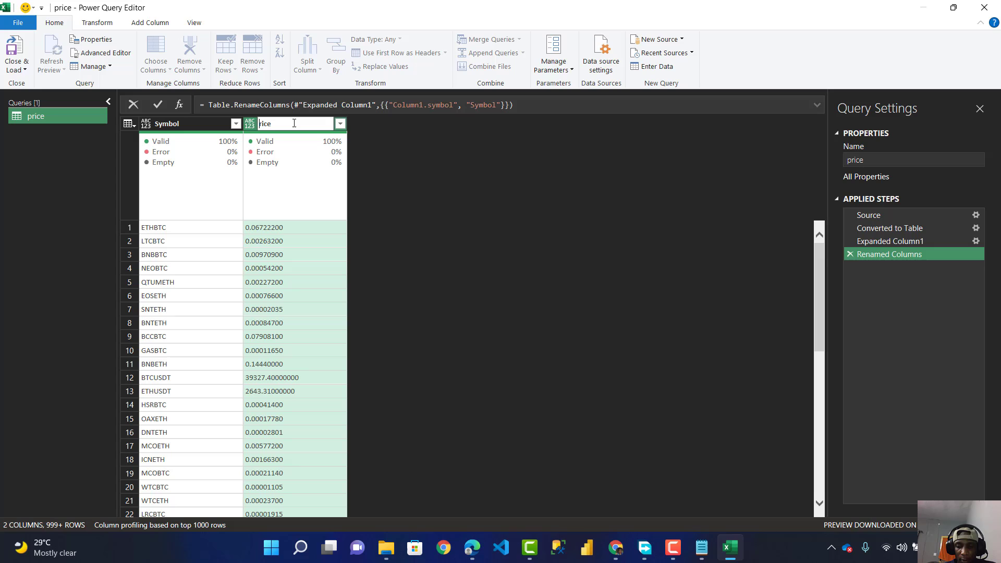
{"action": "type", "text": "P"}
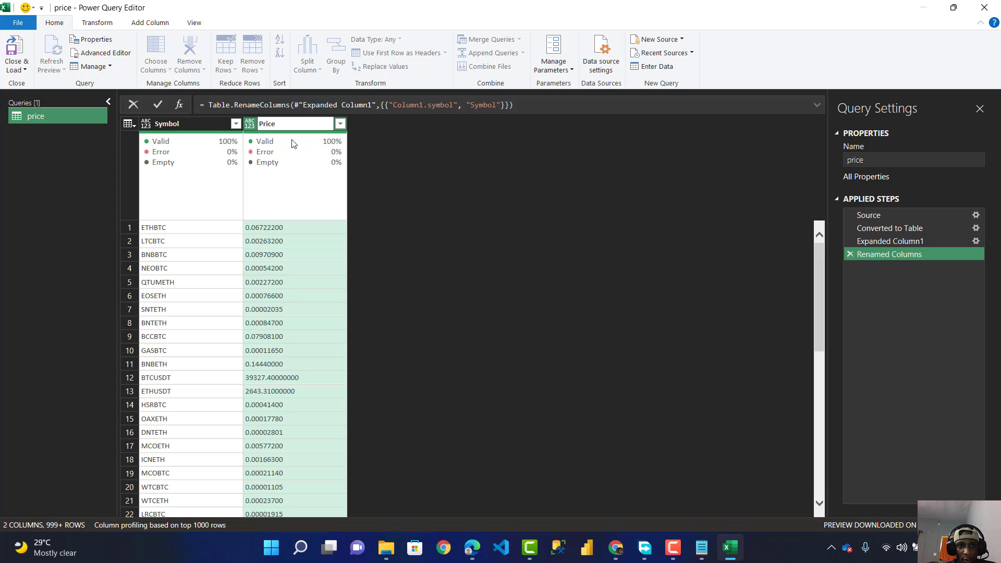
{"action": "key", "text": "Return"}
Set Symbol to Text and Price to Decimal Number, and rename the query Binance
{"action": "left_click", "coordinate": [145, 127]}
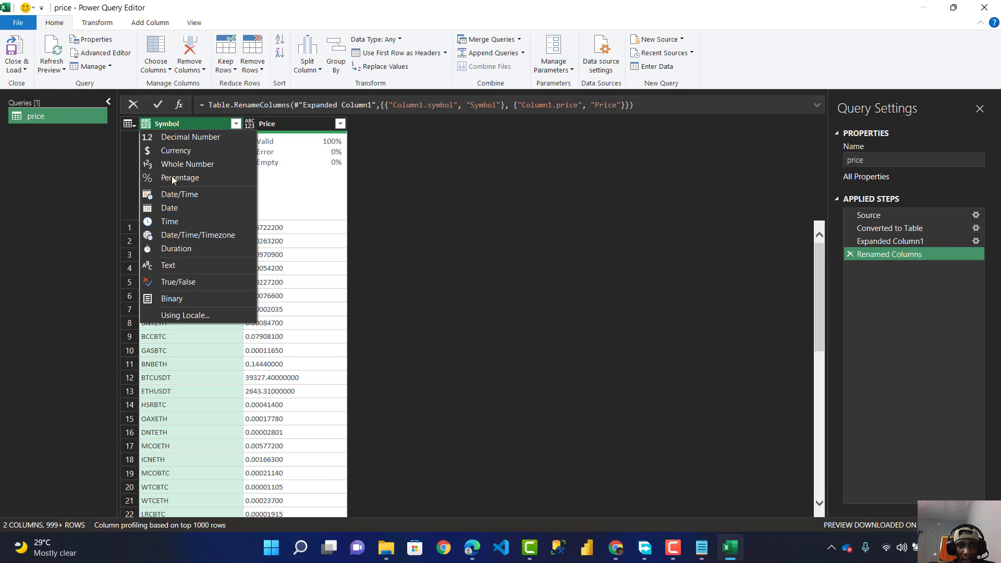
{"action": "left_click", "coordinate": [205, 262]}
{"action": "left_click", "coordinate": [251, 123]}
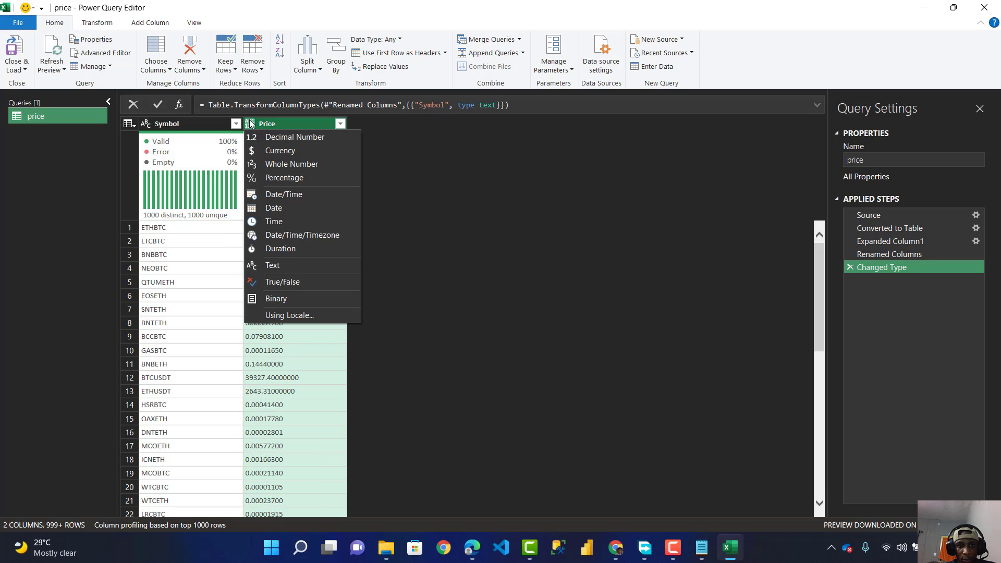
{"action": "left_click", "coordinate": [270, 139]}
{"action": "double_click", "coordinate": [61, 115]}
{"action": "type", "text": "B"}
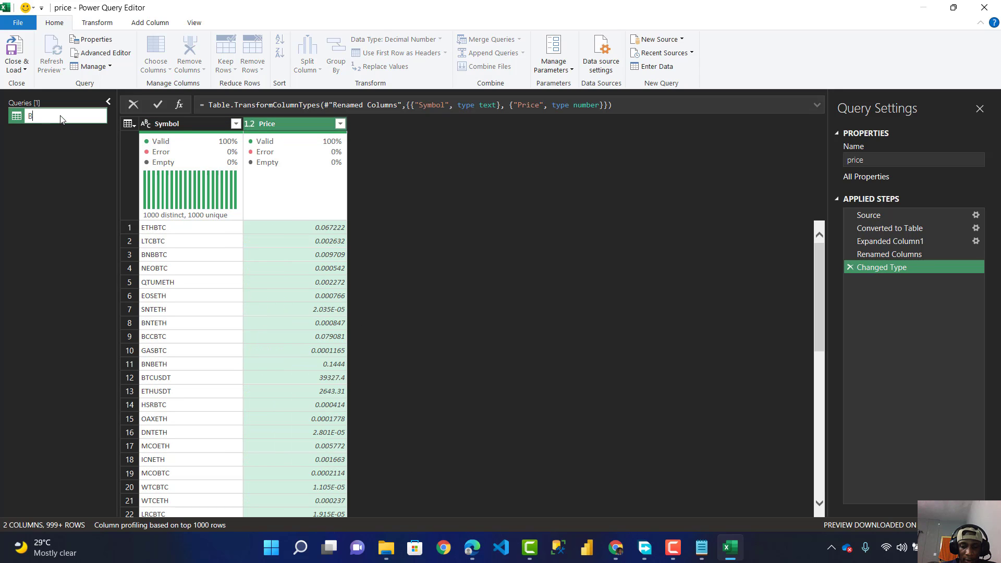
{"action": "type", "text": "inance"}
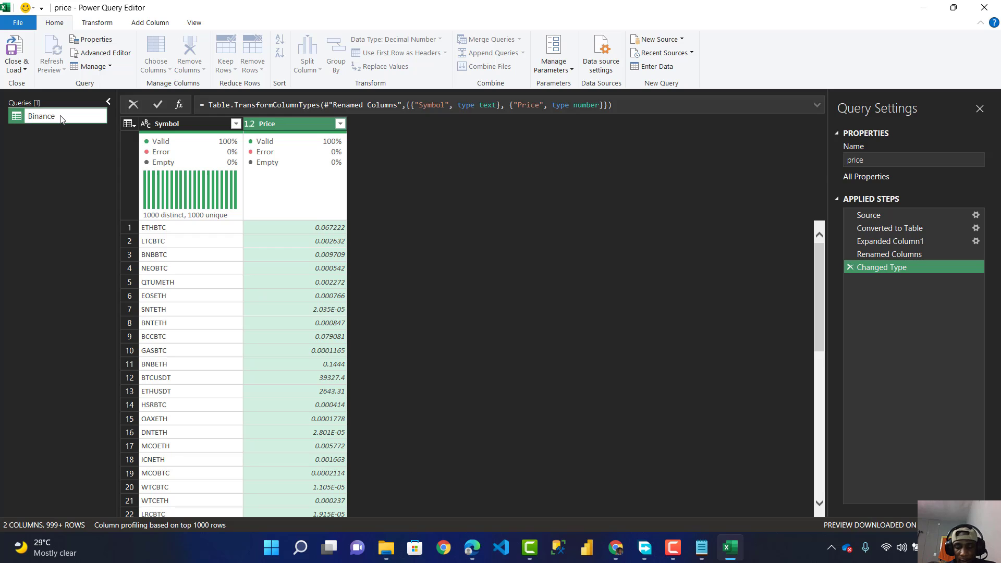
{"action": "key", "text": "Return"}
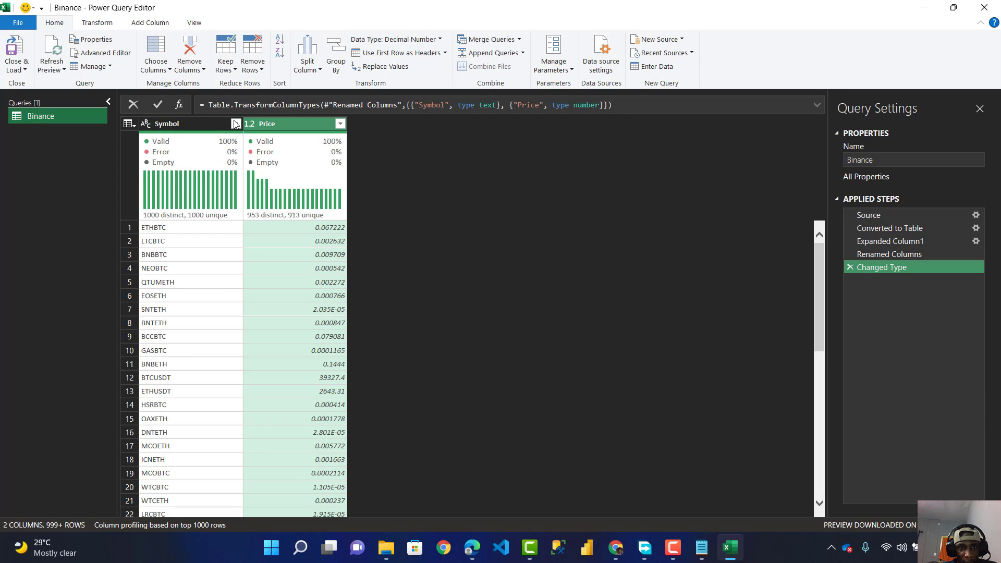
Filter the Symbol column to values containing USDT, leaving 190 rows
{"action": "left_click", "coordinate": [235, 124]}
{"action": "scroll", "coordinate": [146, 324], "scroll_direction": "down", "scroll_amount": 5}
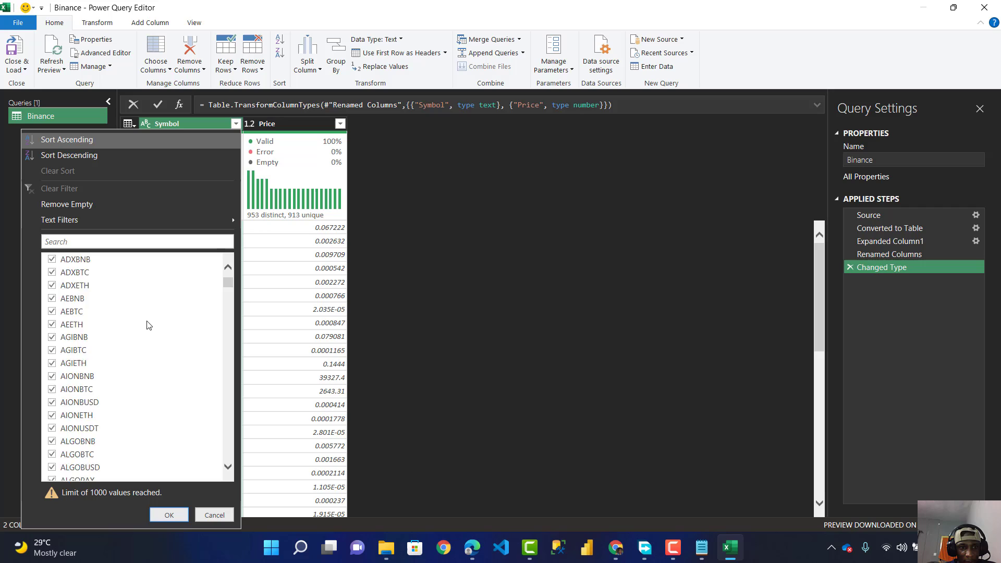
{"action": "left_click", "coordinate": [115, 241]}
{"action": "type", "text": "USDT"}
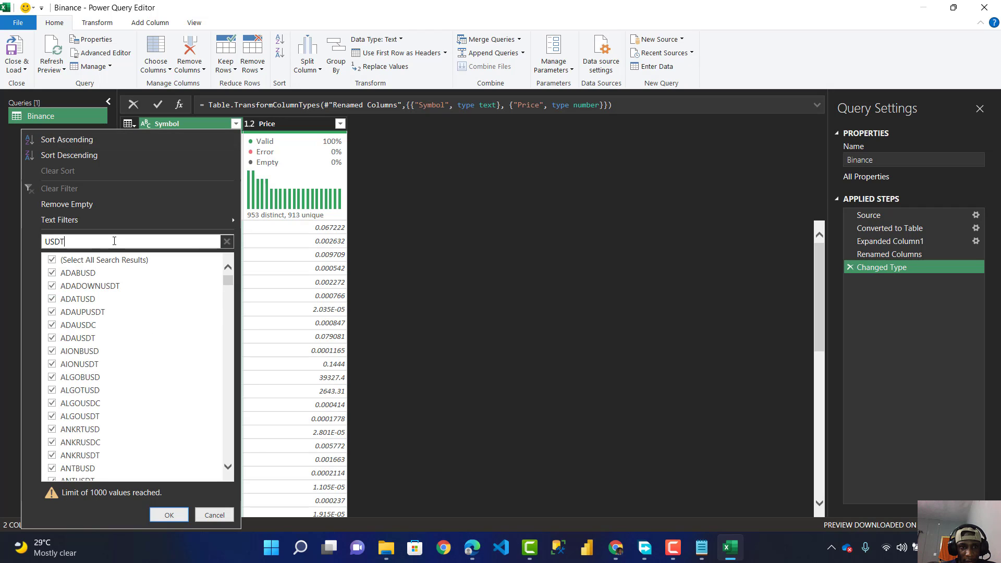
{"action": "left_click", "coordinate": [166, 514]}
{"action": "scroll", "coordinate": [186, 392], "scroll_direction": "down", "scroll_amount": 3}
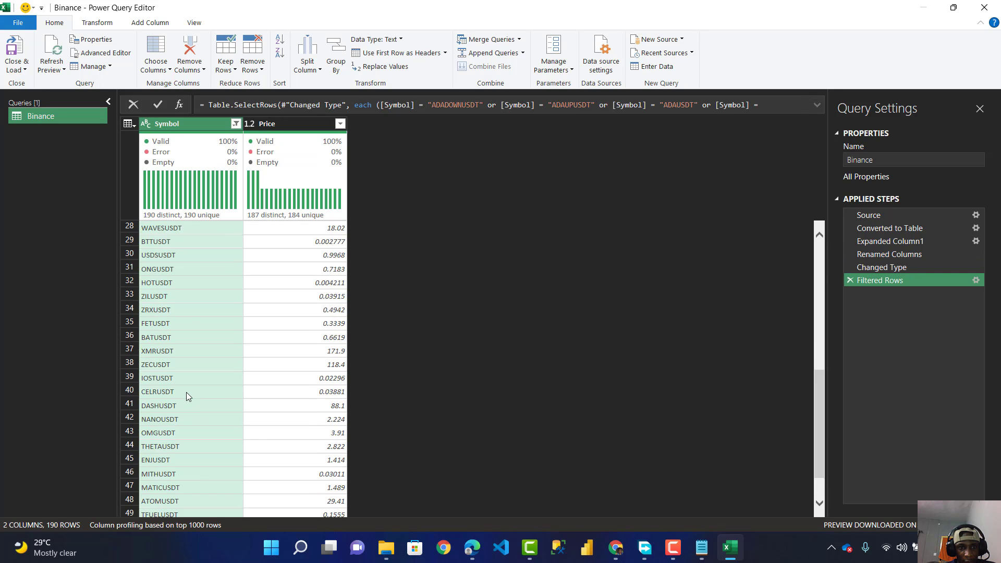
{"action": "scroll", "coordinate": [186, 392], "scroll_direction": "up", "scroll_amount": 3}
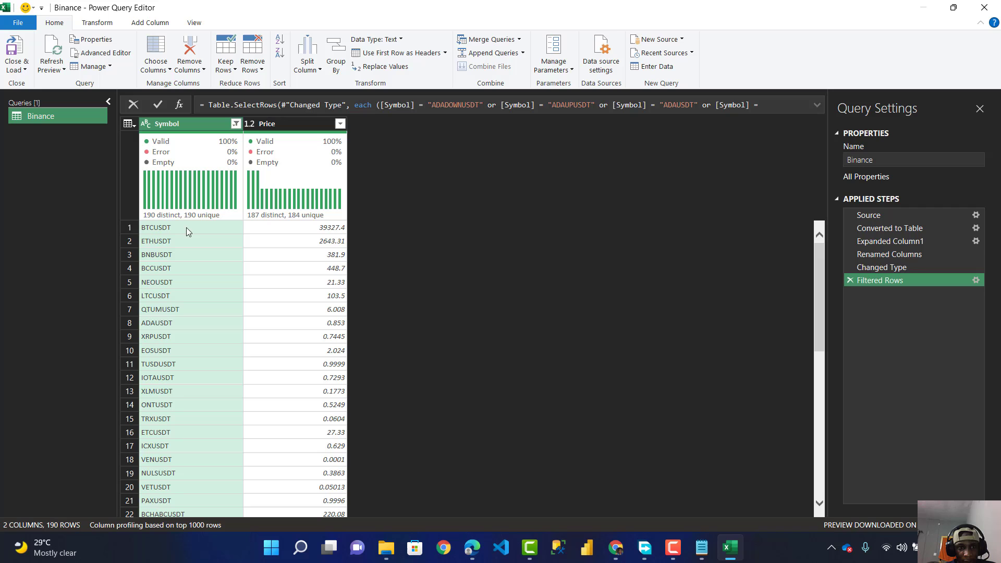
Load the Binance query into Excel and apply a green Medium table style
{"action": "left_click", "coordinate": [17, 49]}
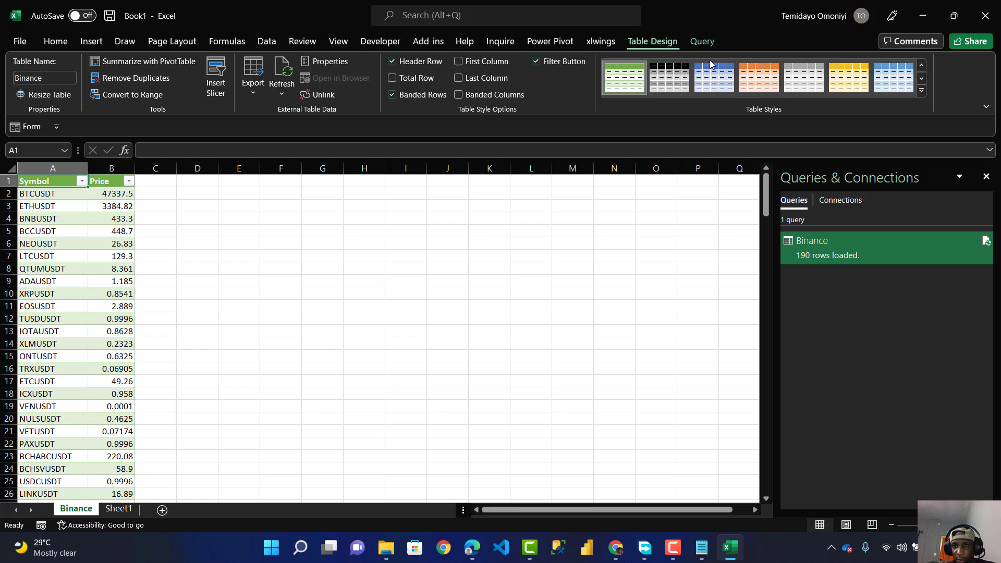
{"action": "left_click", "coordinate": [923, 92]}
{"action": "left_click", "coordinate": [893, 300]}
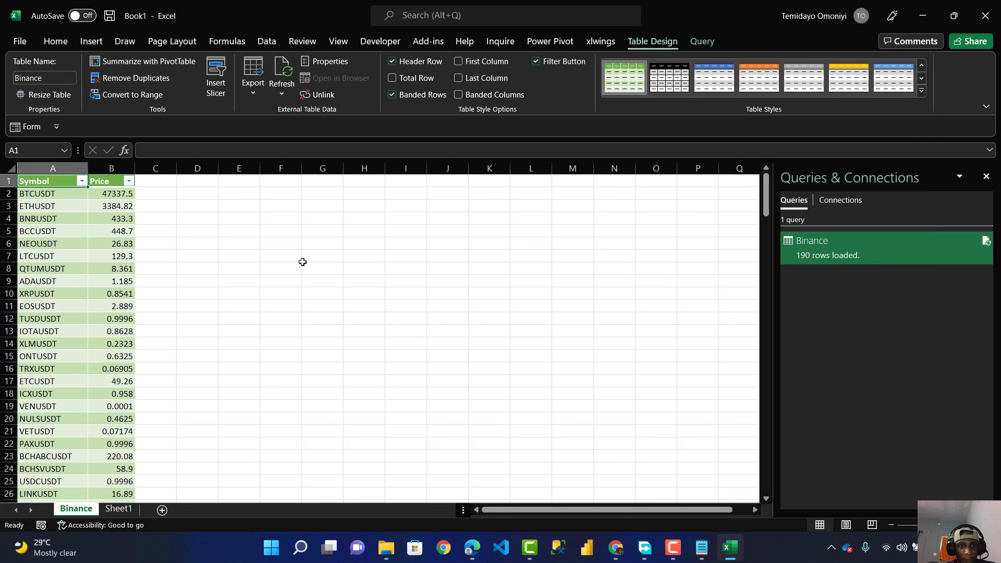
Check the BTCUSDT and ETHUSDT prices in the table, then deselect it
{"action": "left_click", "coordinate": [29, 194]}
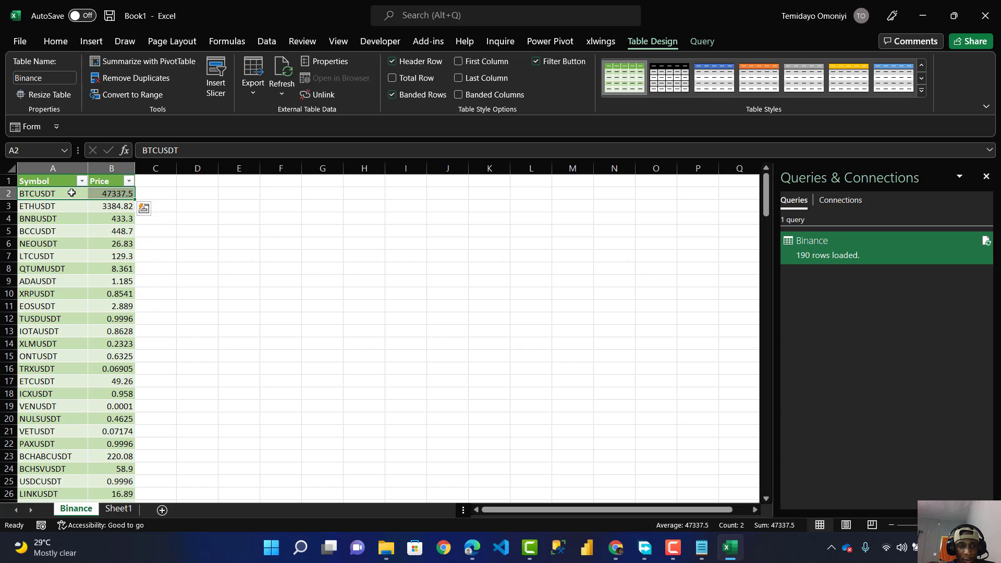
{"action": "left_click", "coordinate": [105, 192]}
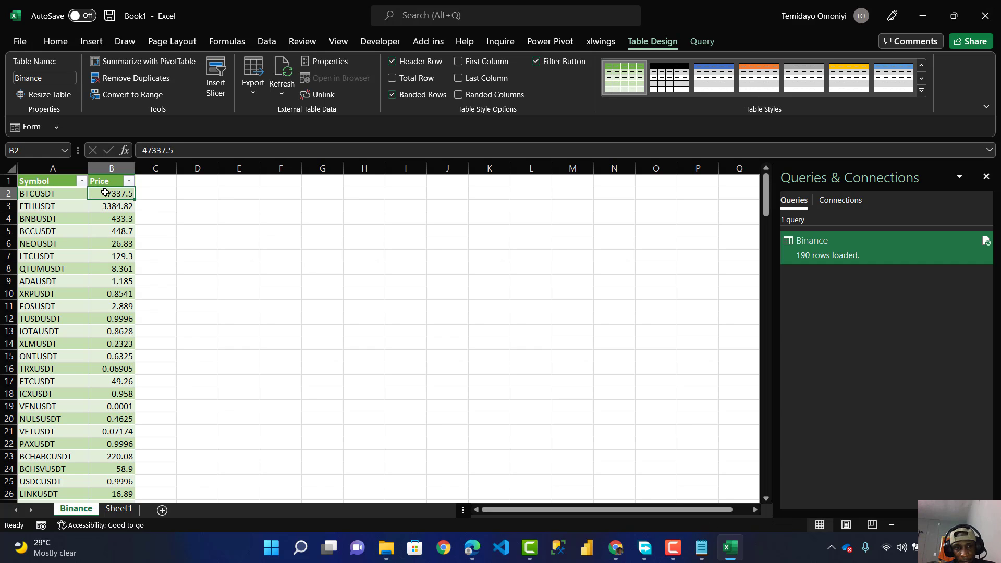
{"action": "left_click", "coordinate": [46, 193]}
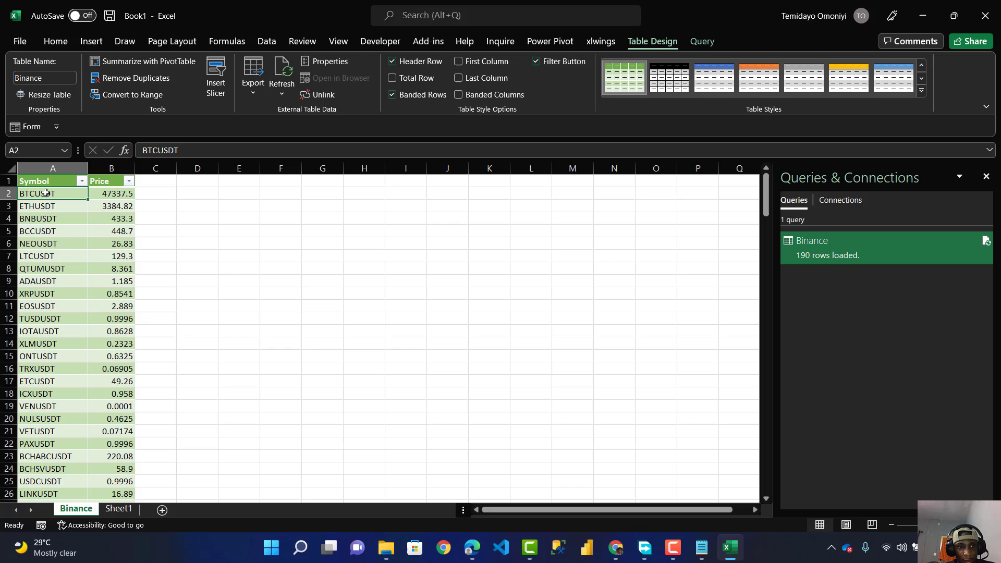
{"action": "left_click", "coordinate": [99, 193]}
{"action": "left_click", "coordinate": [55, 207]}
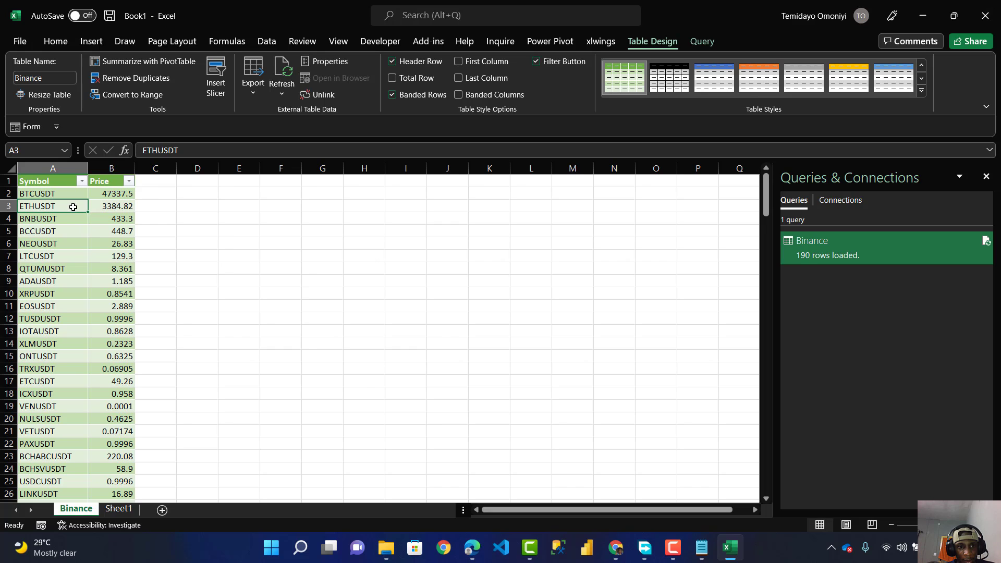
{"action": "left_click", "coordinate": [97, 206]}
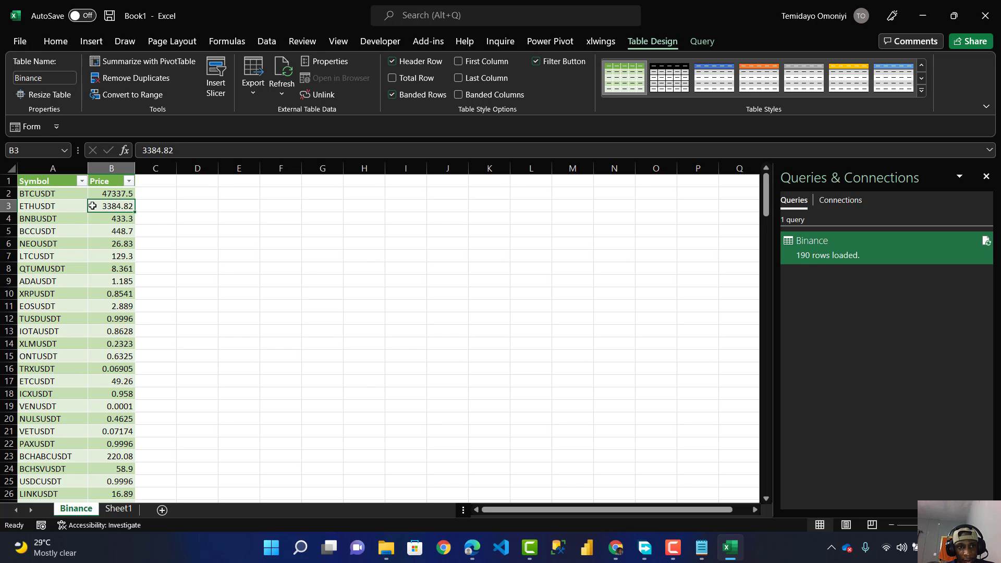
{"action": "left_click", "coordinate": [48, 193]}
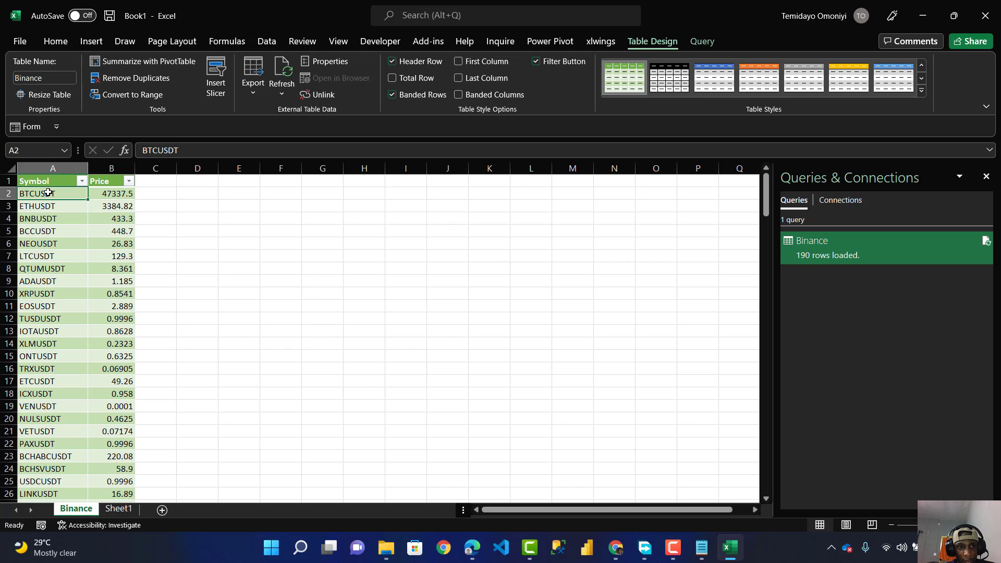
{"action": "left_click", "coordinate": [104, 194]}
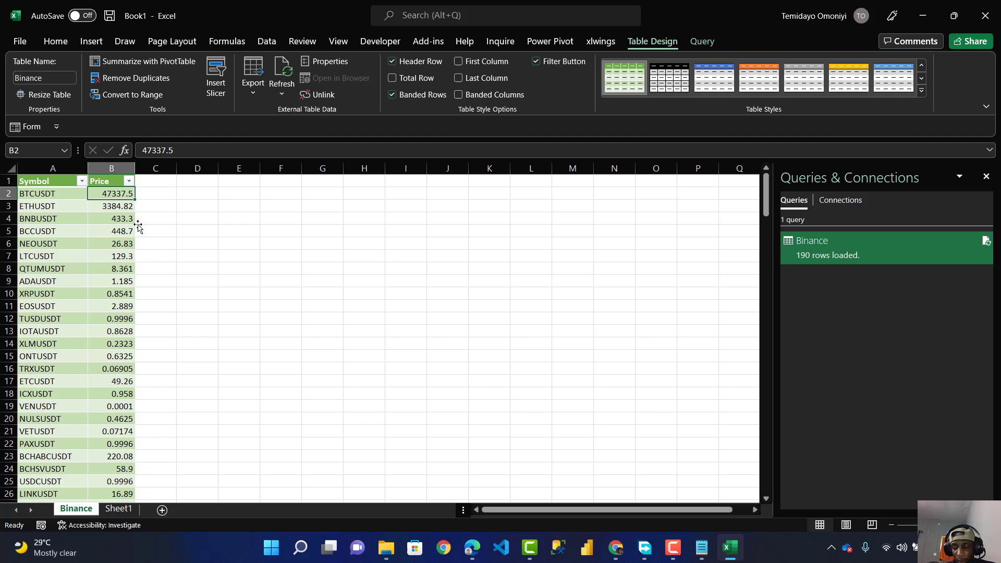
{"action": "scroll", "coordinate": [107, 371], "scroll_direction": "down", "scroll_amount": 20}
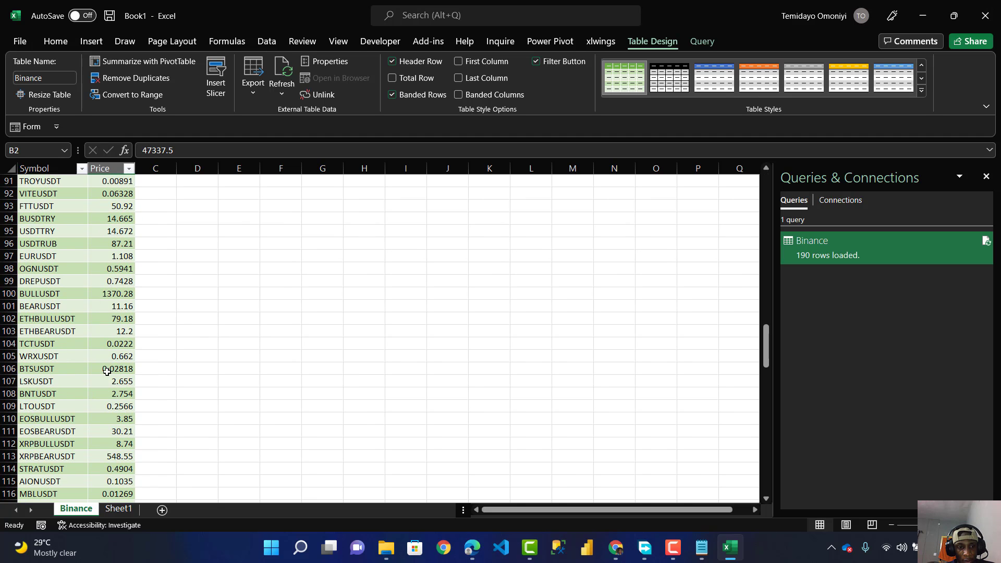
{"action": "scroll", "coordinate": [107, 370], "scroll_direction": "up", "scroll_amount": 20}
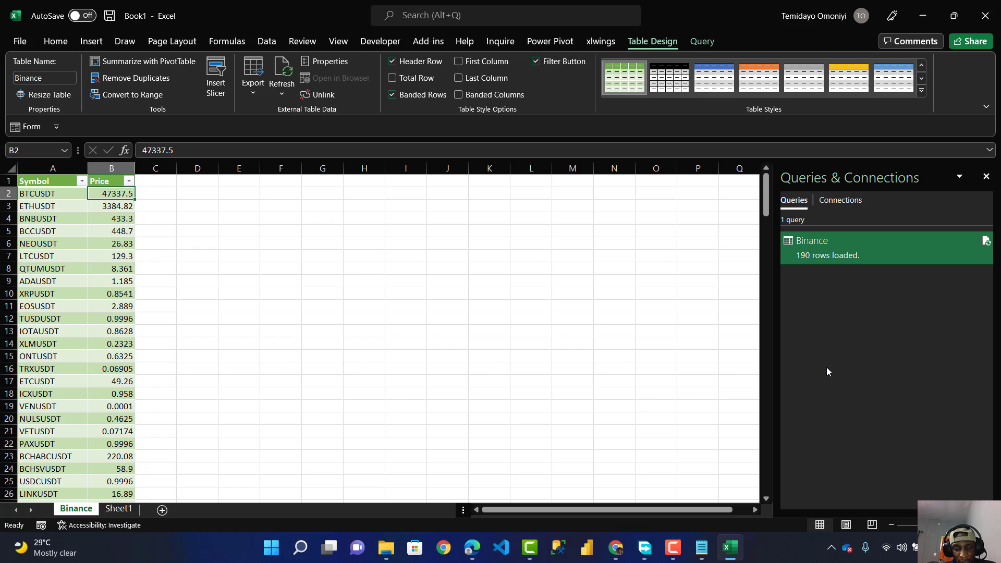
{"action": "left_click", "coordinate": [193, 253]}
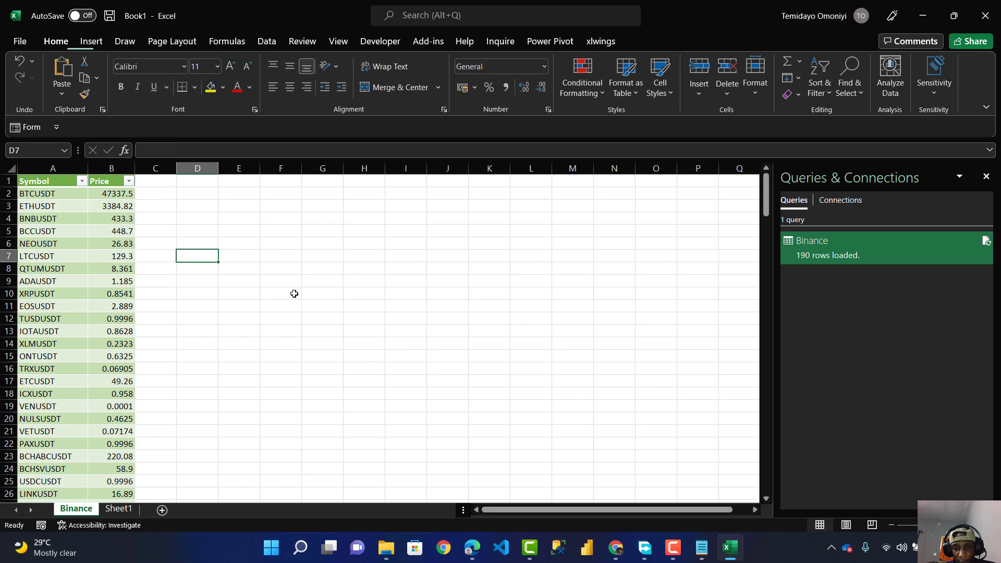
{"action": "left_click", "coordinate": [591, 557]}
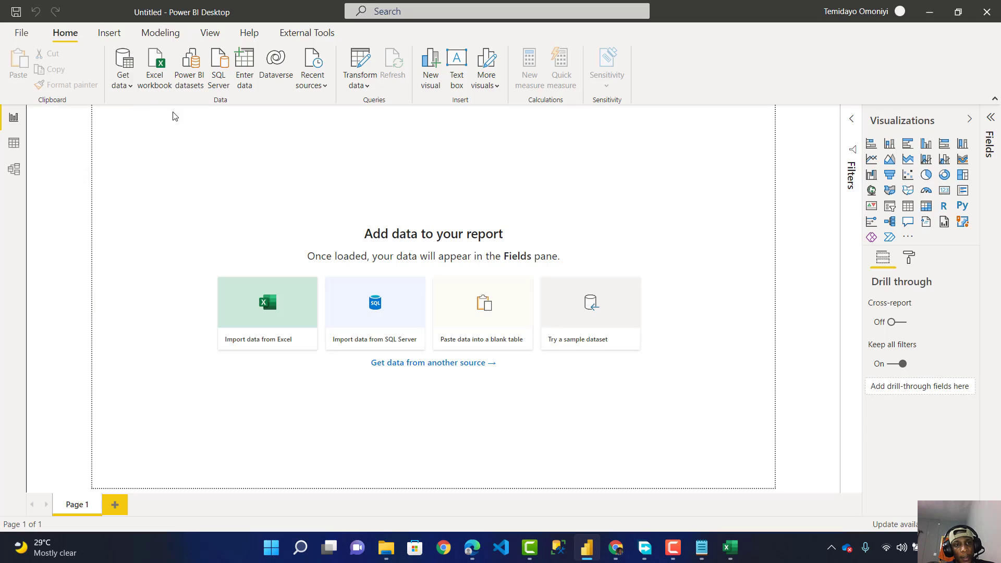
{"action": "left_click", "coordinate": [124, 83]}
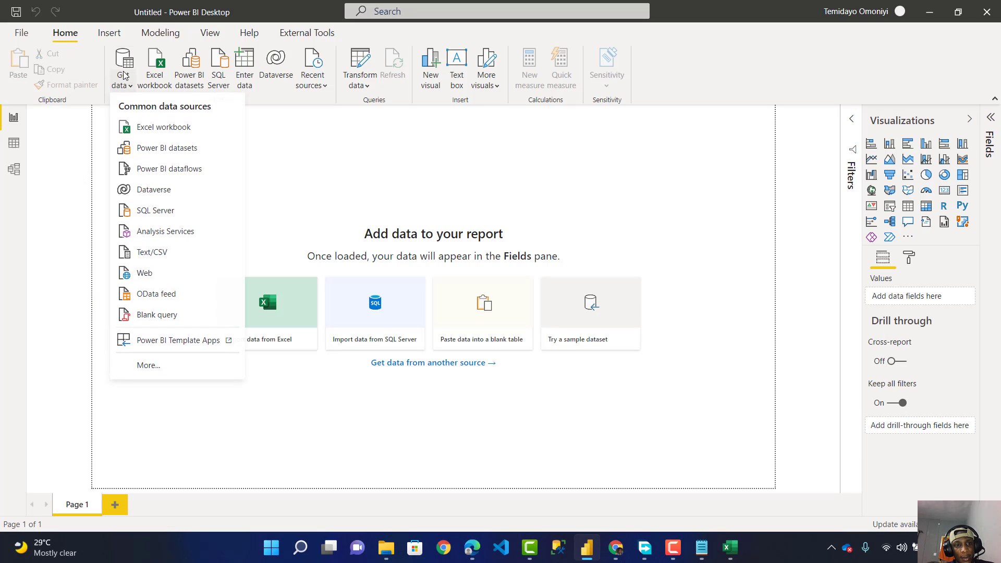
{"action": "left_click", "coordinate": [176, 280]}
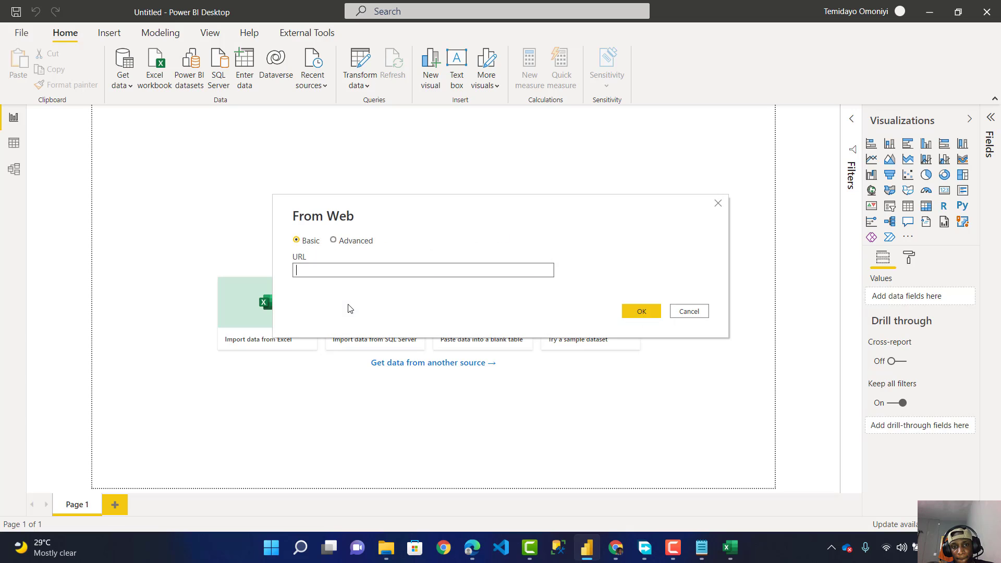
{"action": "type", "text": "https://api1.binance.com/api/v3/ticker/price"}
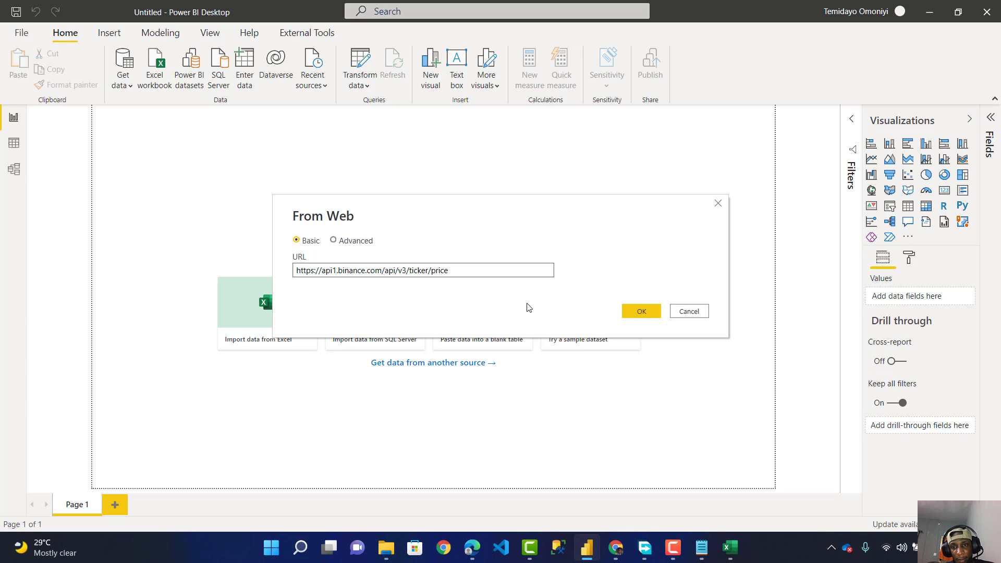
{"action": "left_click", "coordinate": [636, 312]}
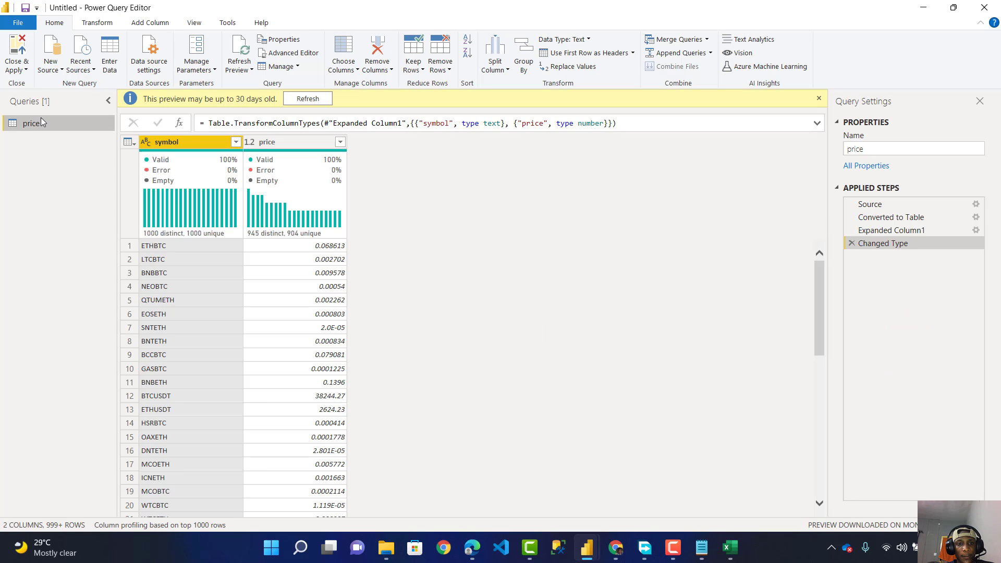
Filter the price query's symbol column to keep only values containing USDT
{"action": "left_click", "coordinate": [236, 141]}
{"action": "left_click", "coordinate": [108, 260]}
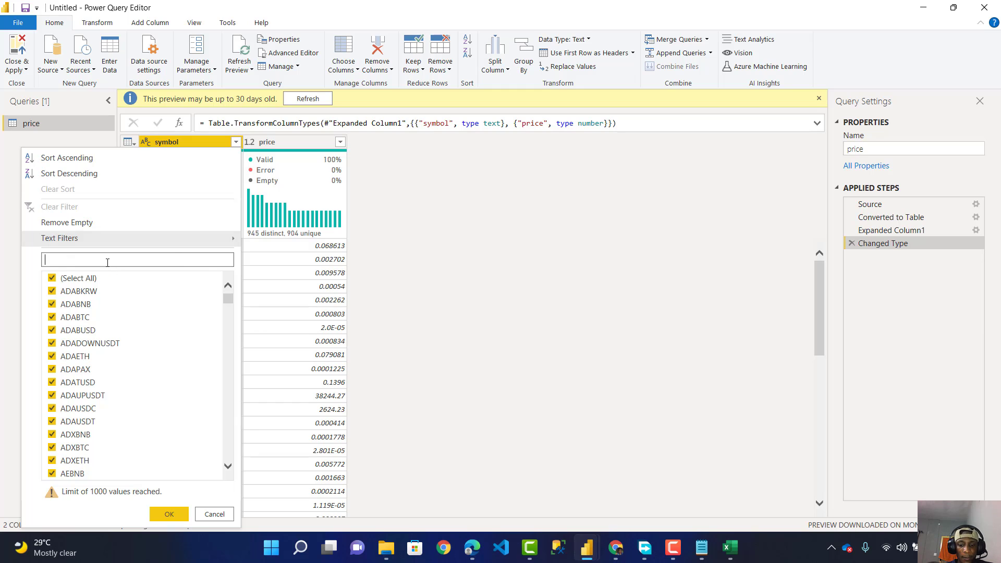
{"action": "type", "text": "USDT"}
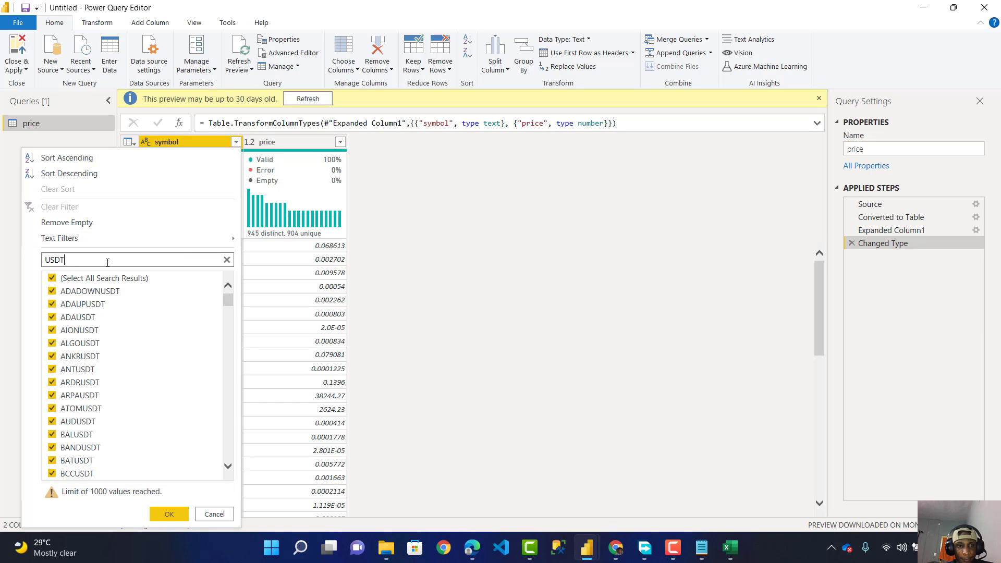
{"action": "left_click", "coordinate": [168, 514]}
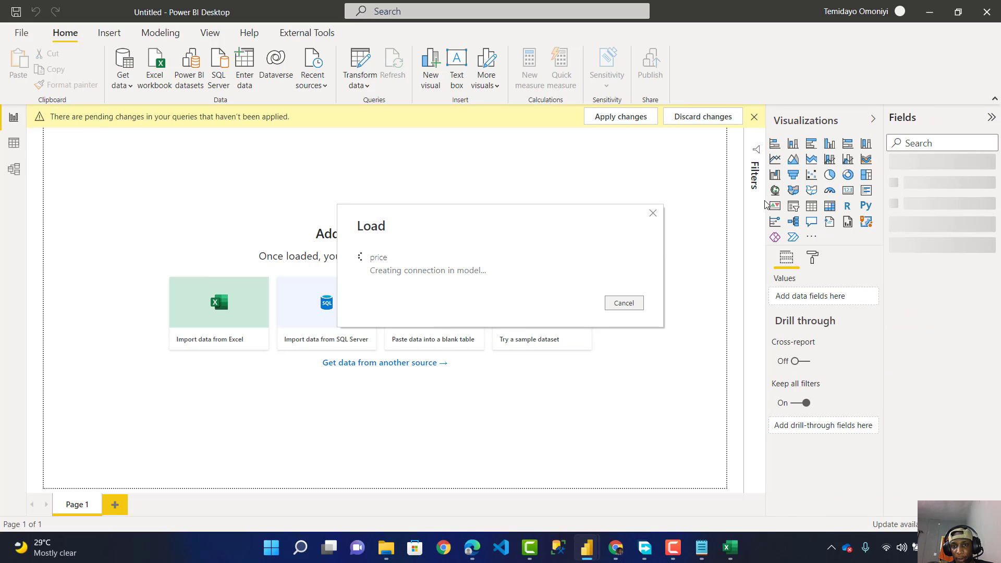
Add a page-wide Table visual showing the price table's symbol and price fields
{"action": "left_click", "coordinate": [812, 208]}
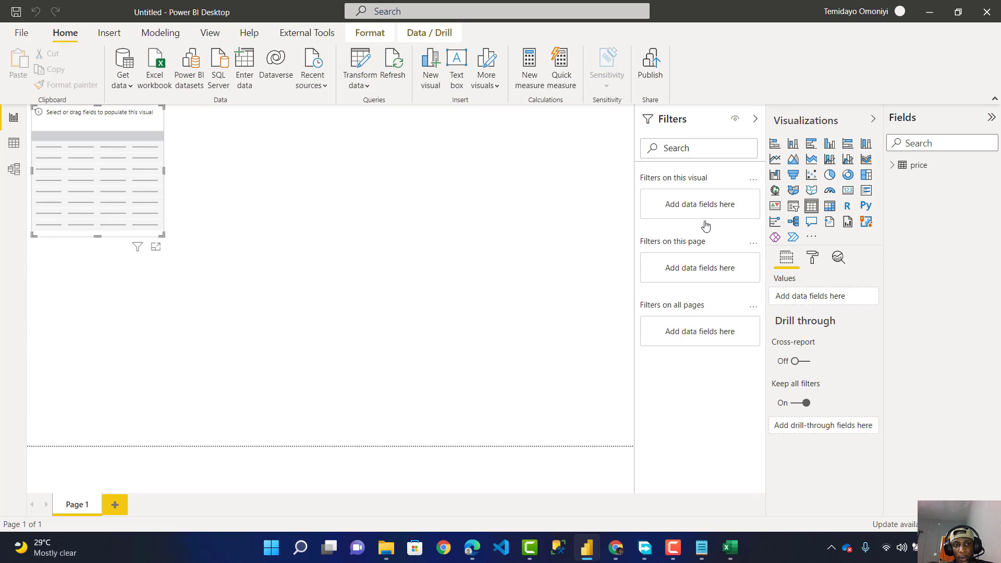
{"action": "left_click_drag", "start_coordinate": [161, 234], "coordinate": [492, 412]}
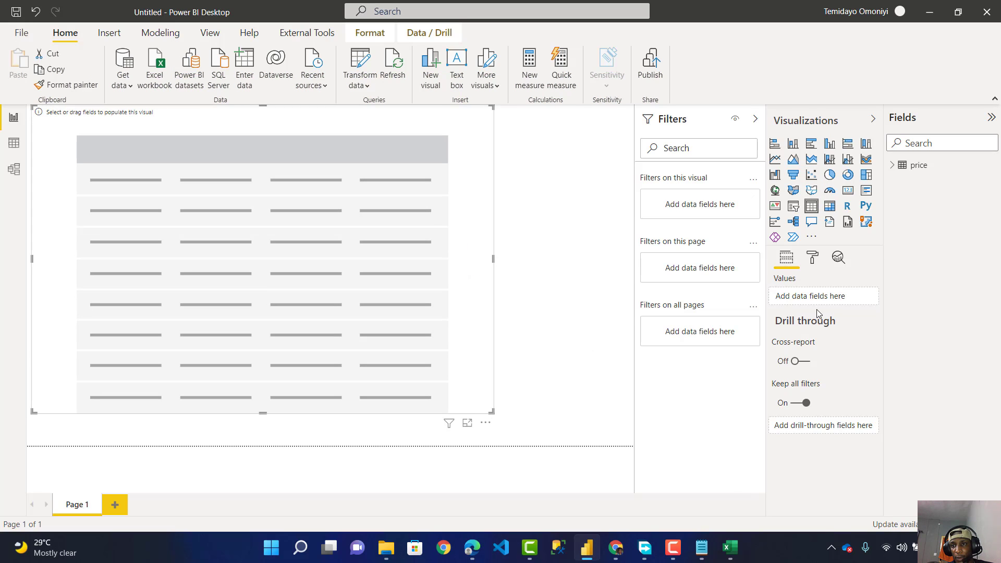
{"action": "left_click", "coordinate": [892, 165]}
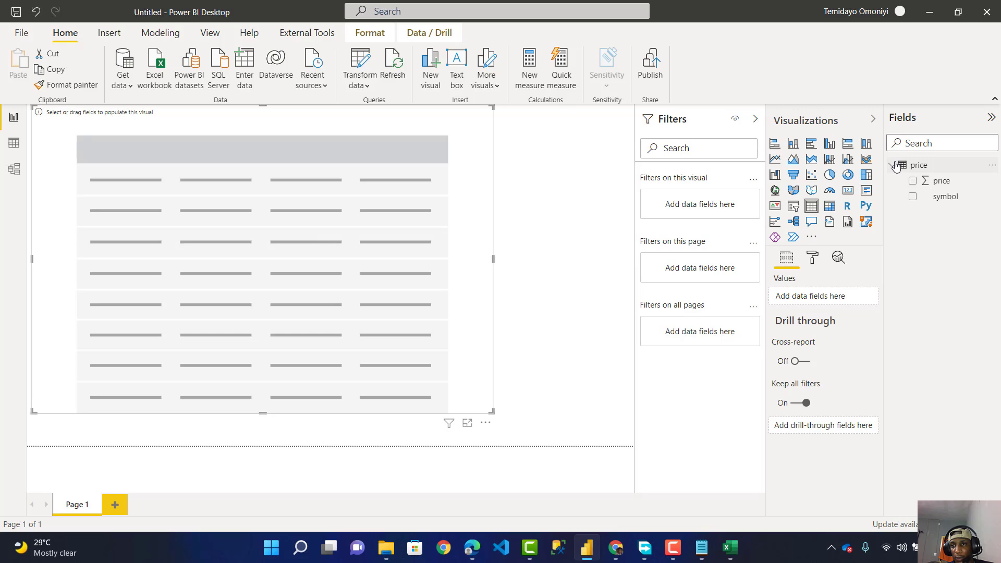
{"action": "left_click", "coordinate": [913, 197]}
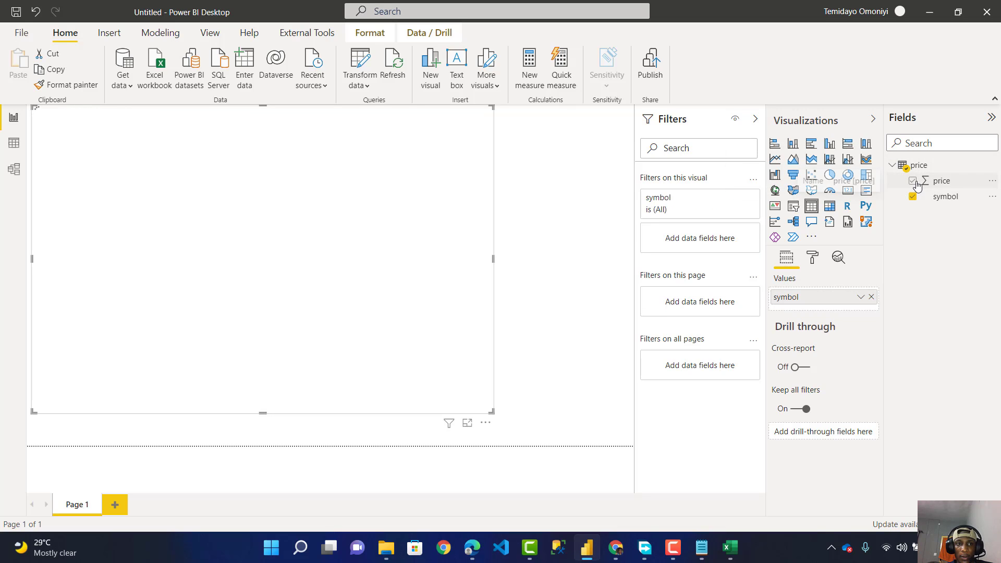
{"action": "left_click", "coordinate": [912, 181]}
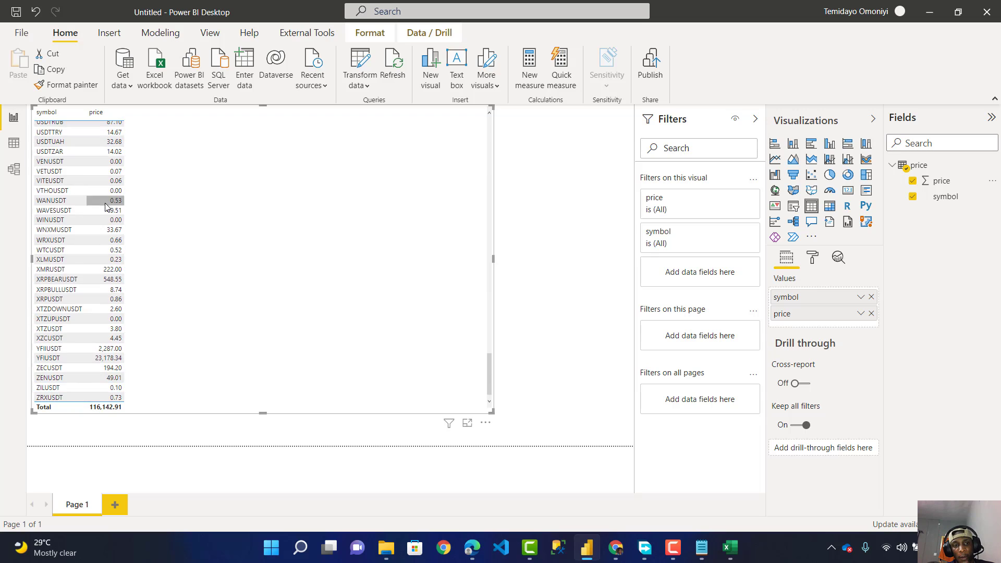
{"action": "mouse_move", "coordinate": [449, 423]}
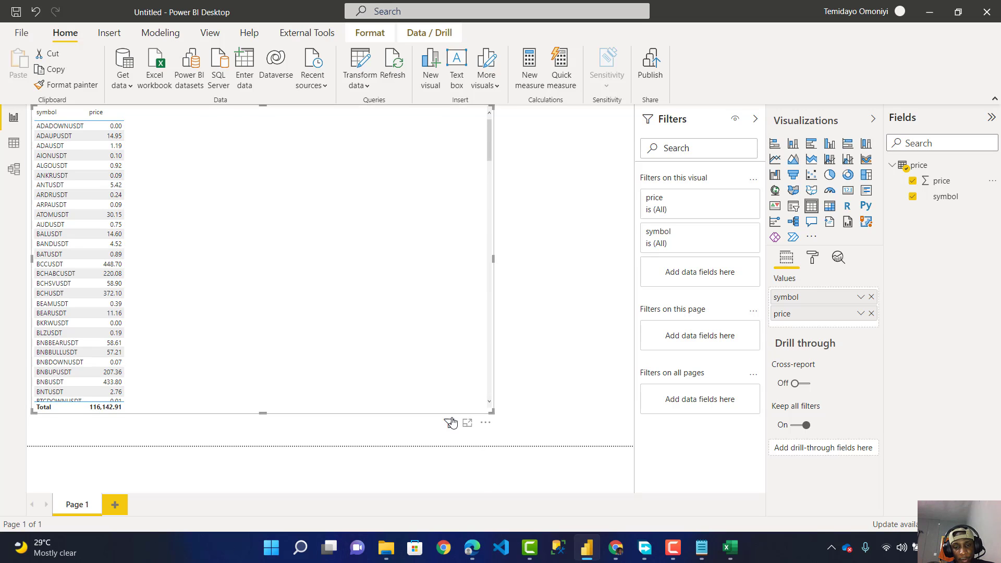